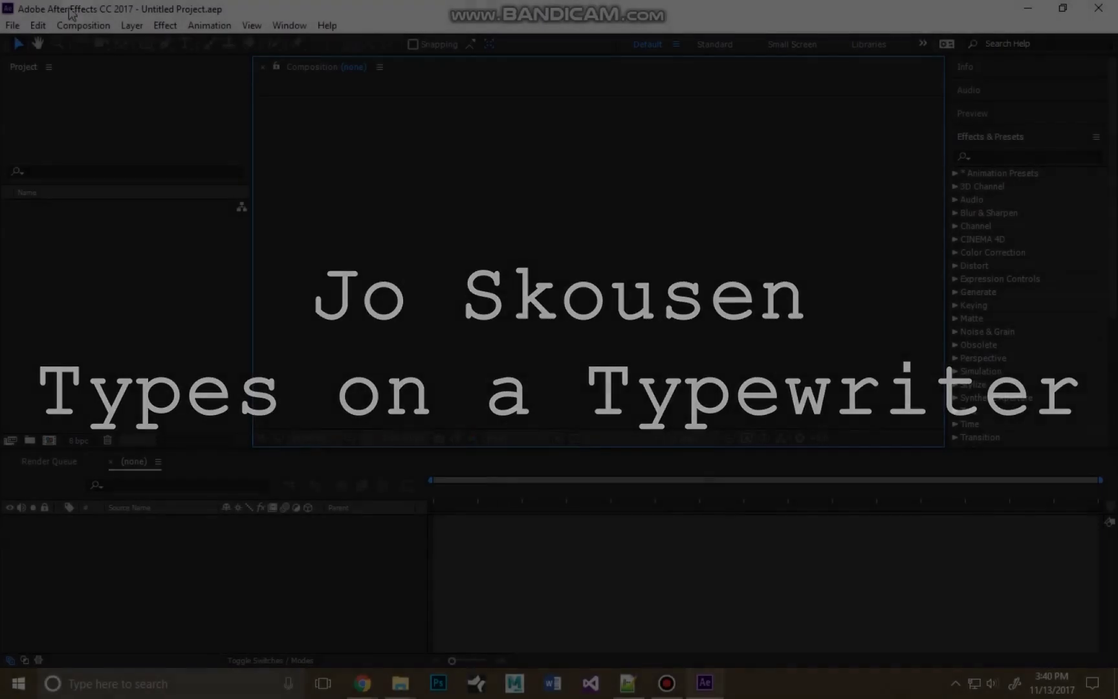
- Create a new 1920×1080, 23.976 fps composition named asdf
click(83, 25)
click(134, 46)
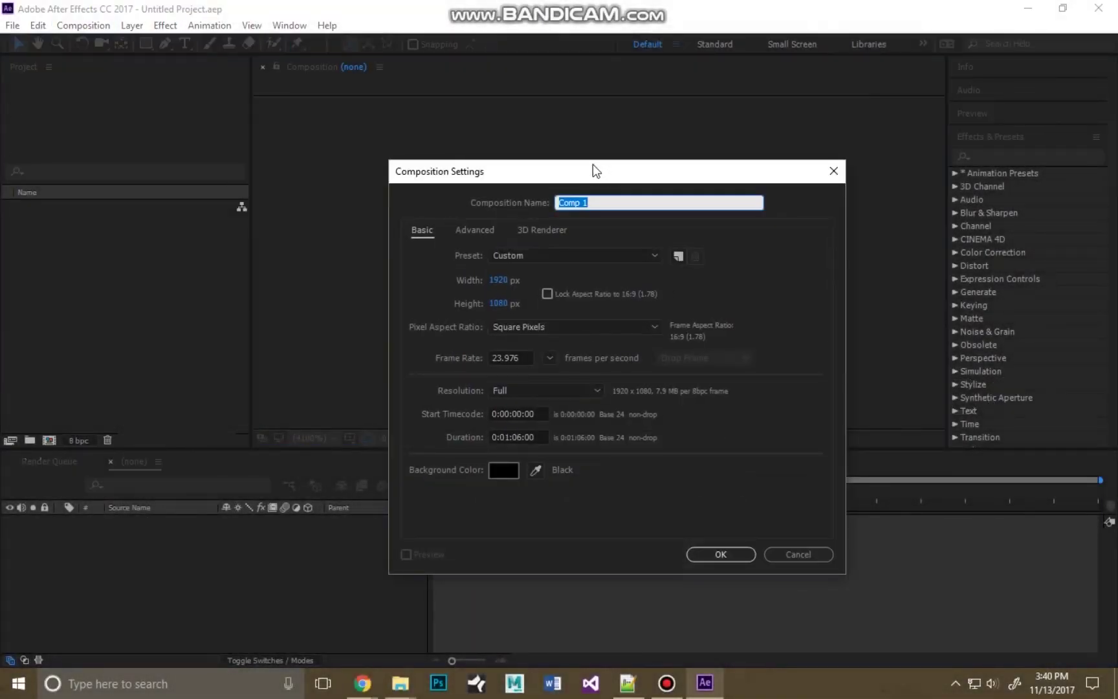
text(asdf)
click(715, 555)
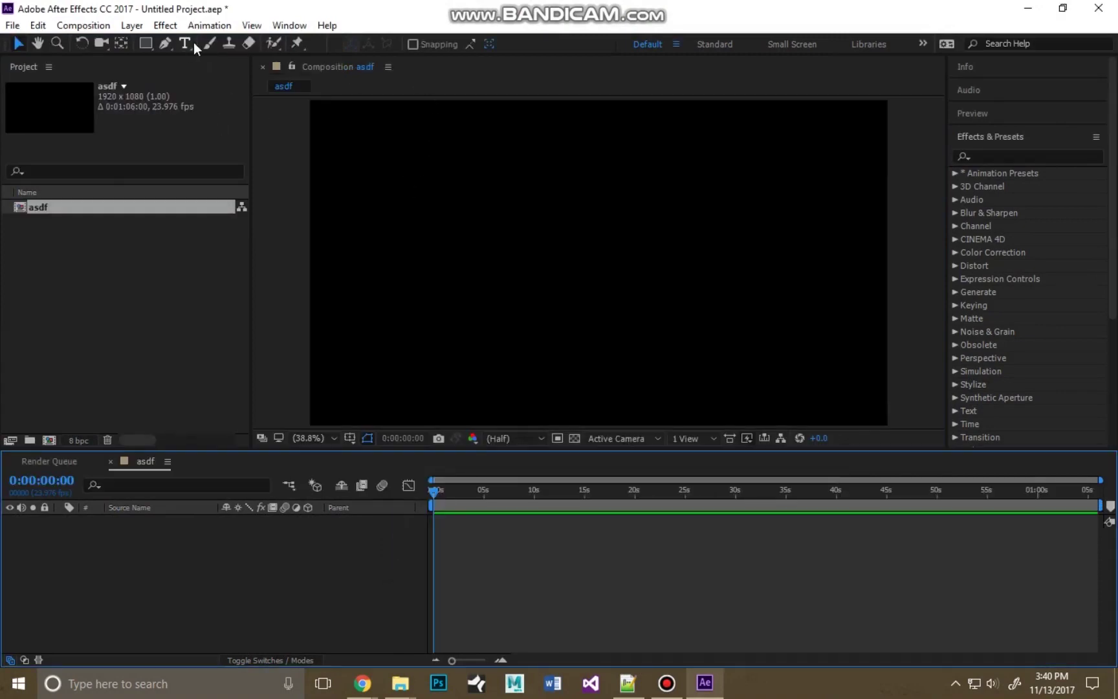
- Add a text layer reading asdfhjasdflkh and give it a white FFFFFF fill
click(193, 42)
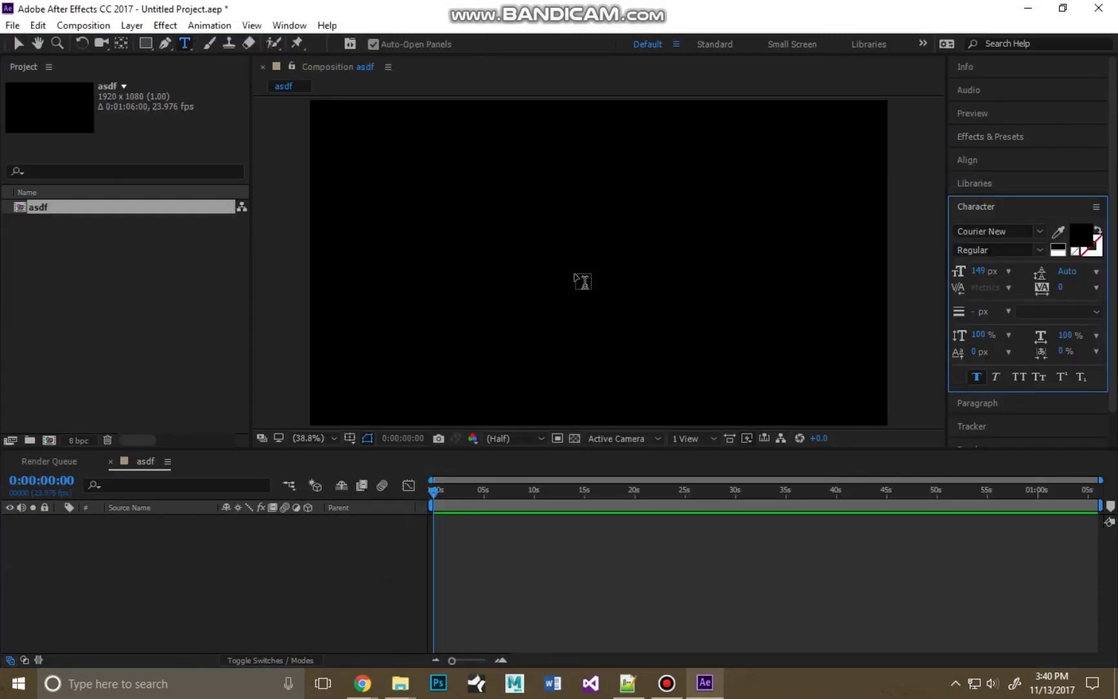
click(456, 368)
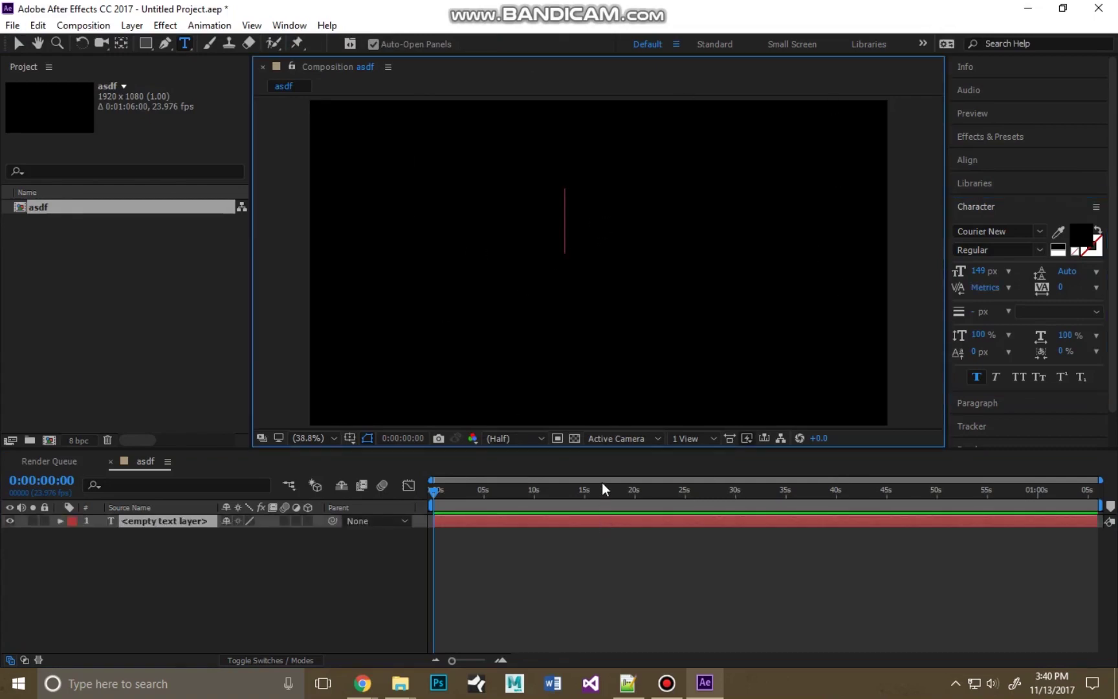
text(asdfhjasdflkh)
key(ctrl+a)
click(1078, 233)
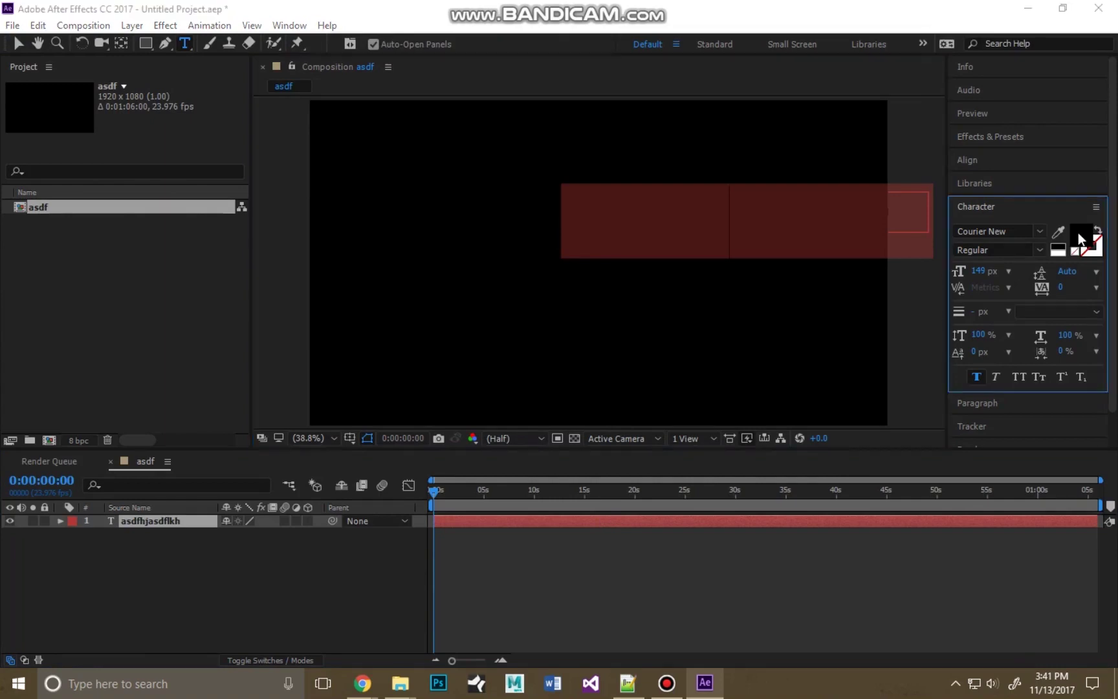
text(ffffff)
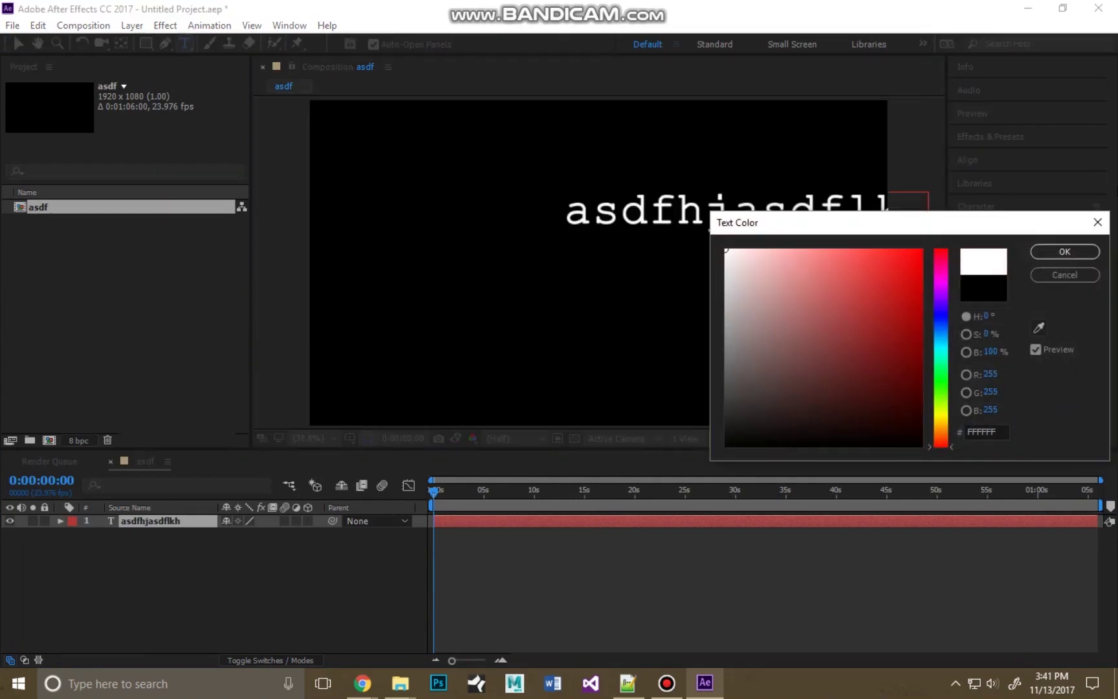
click(1065, 252)
- Move the text to the centre of the frame and finish editing the layer
drag(875, 304, 724, 335)
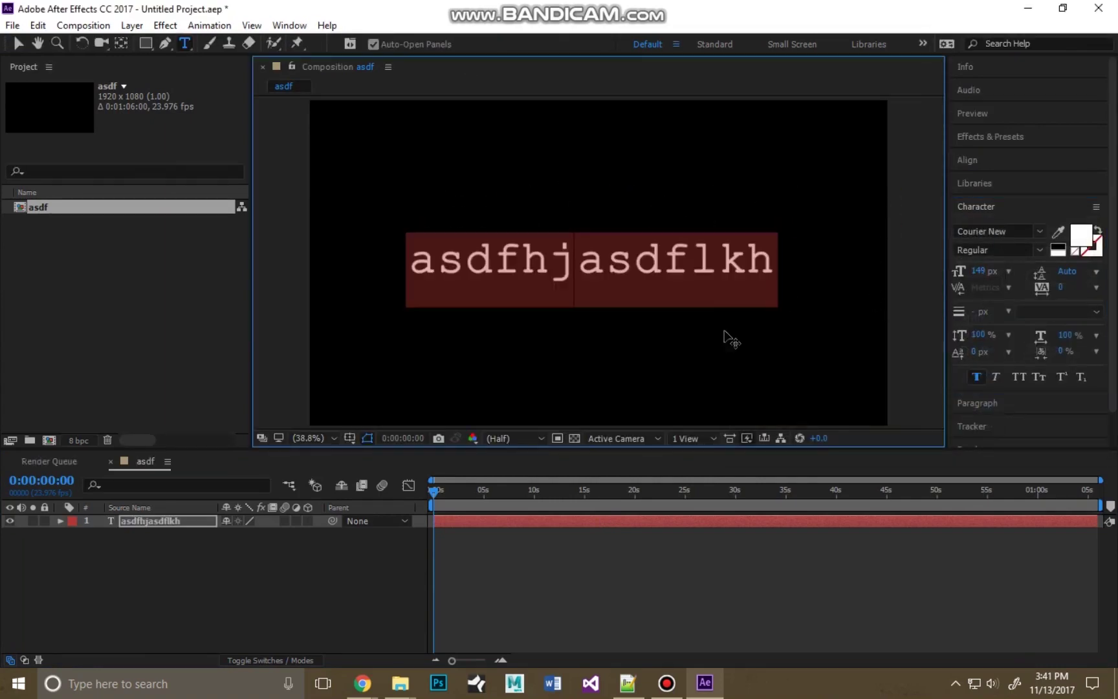
key(Escape)
double_click(712, 249)
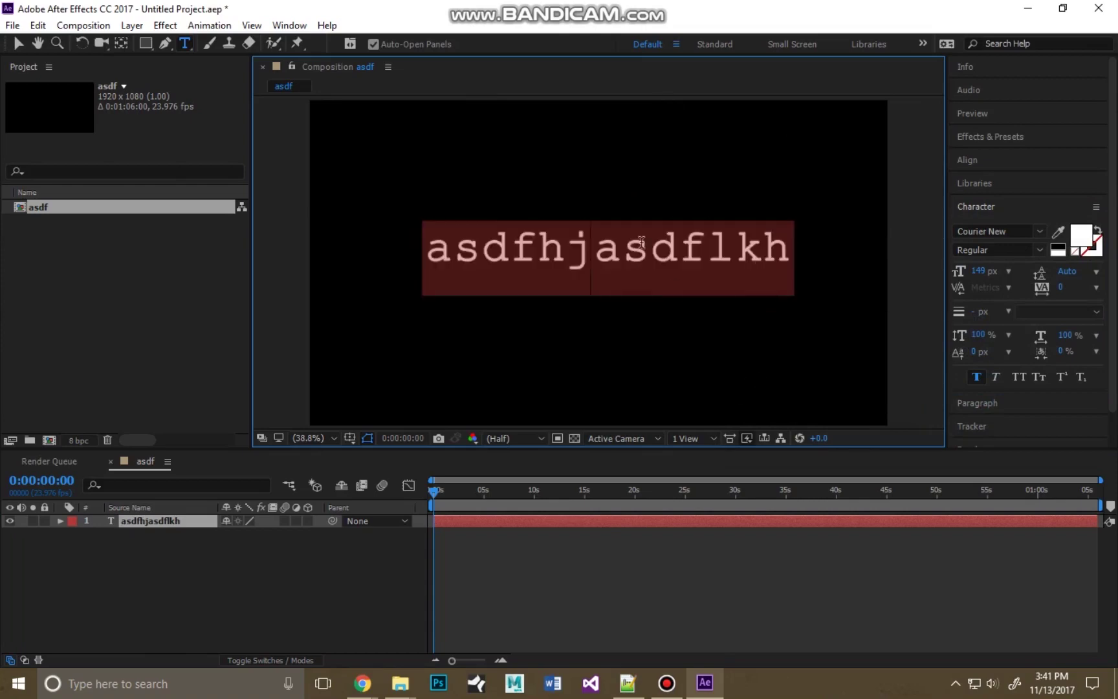
click(611, 246)
key(ctrl+a)
click(162, 545)
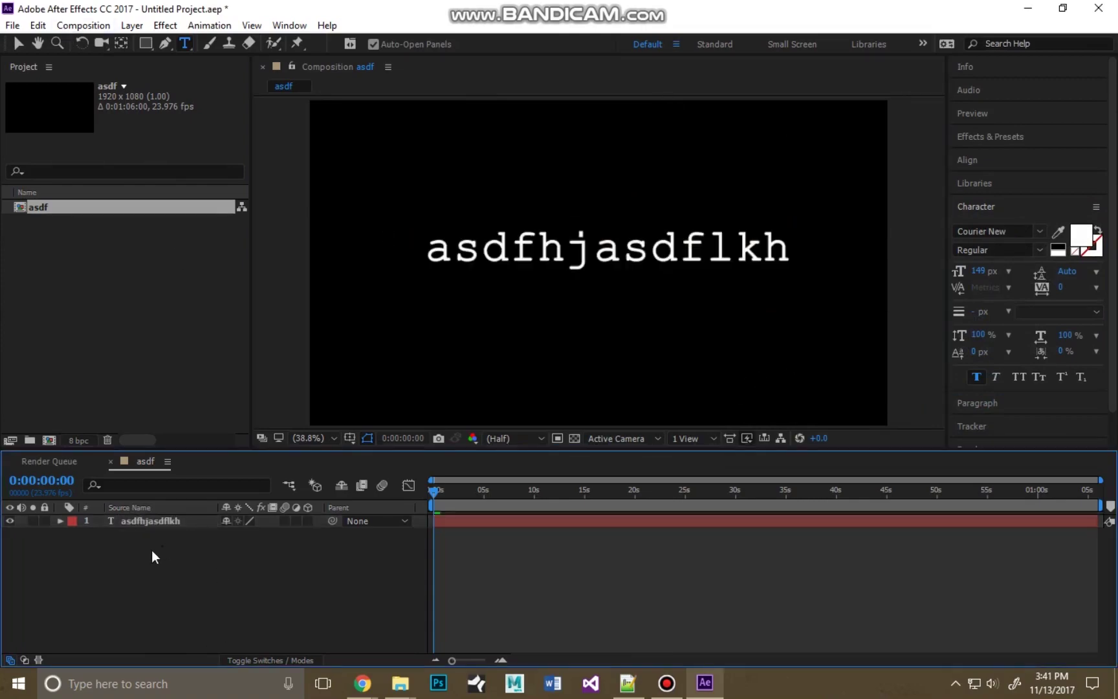
- Expand the layer's Text group and Alt-click Source Text to add a text.sourceText expression
click(97, 522)
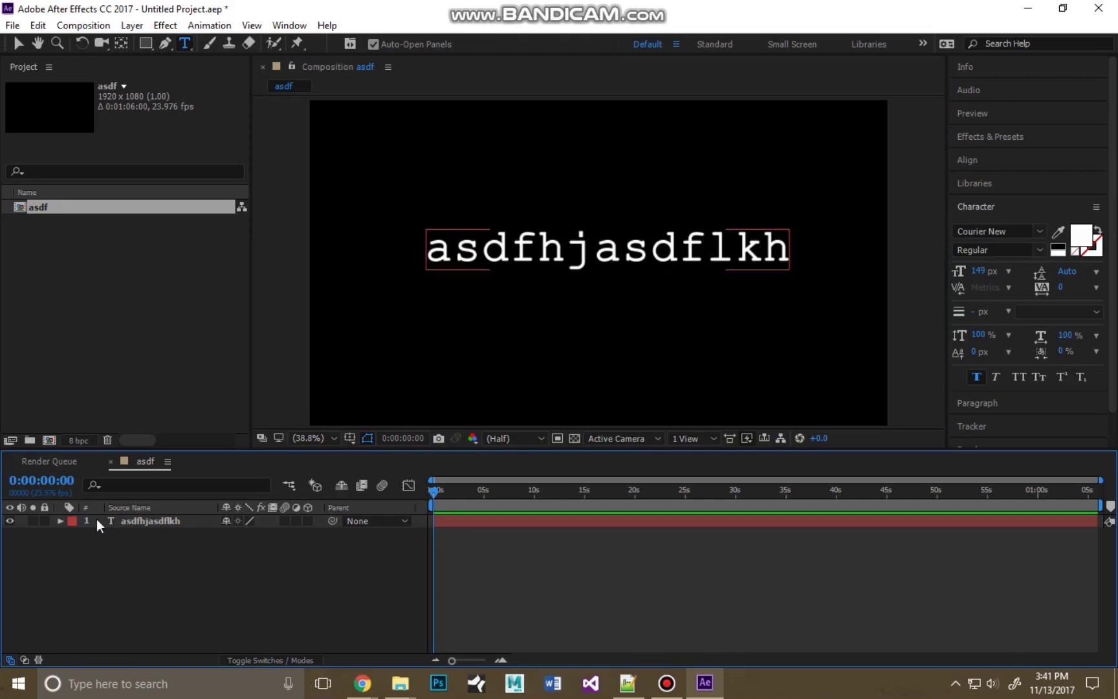
click(61, 520)
click(73, 535)
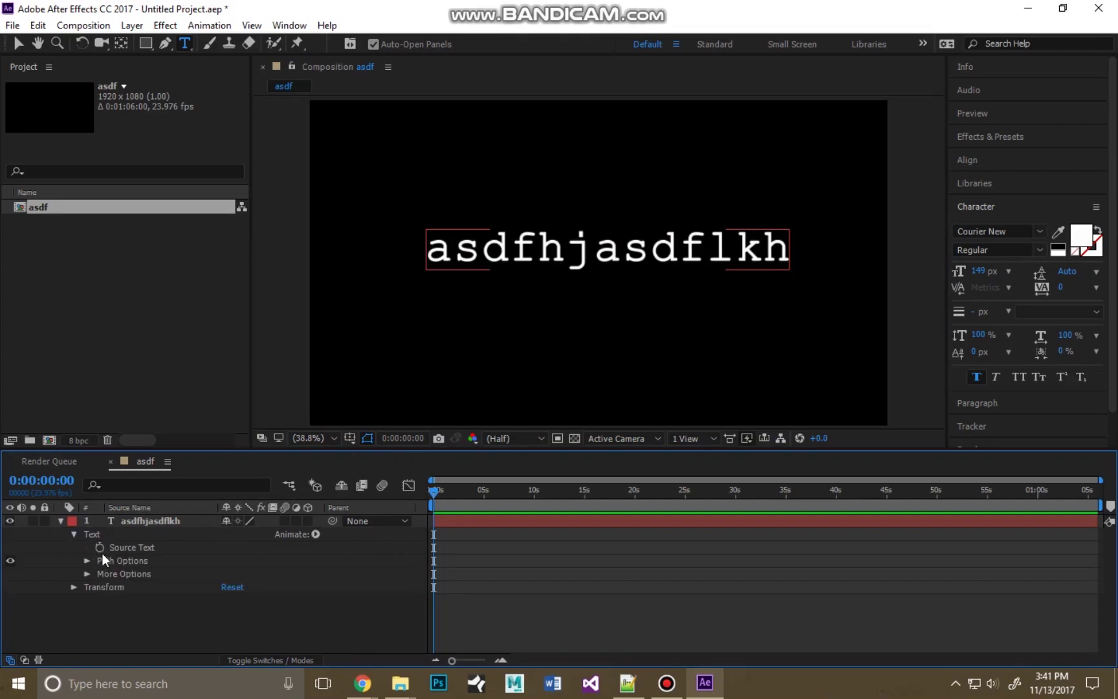
key(alt)
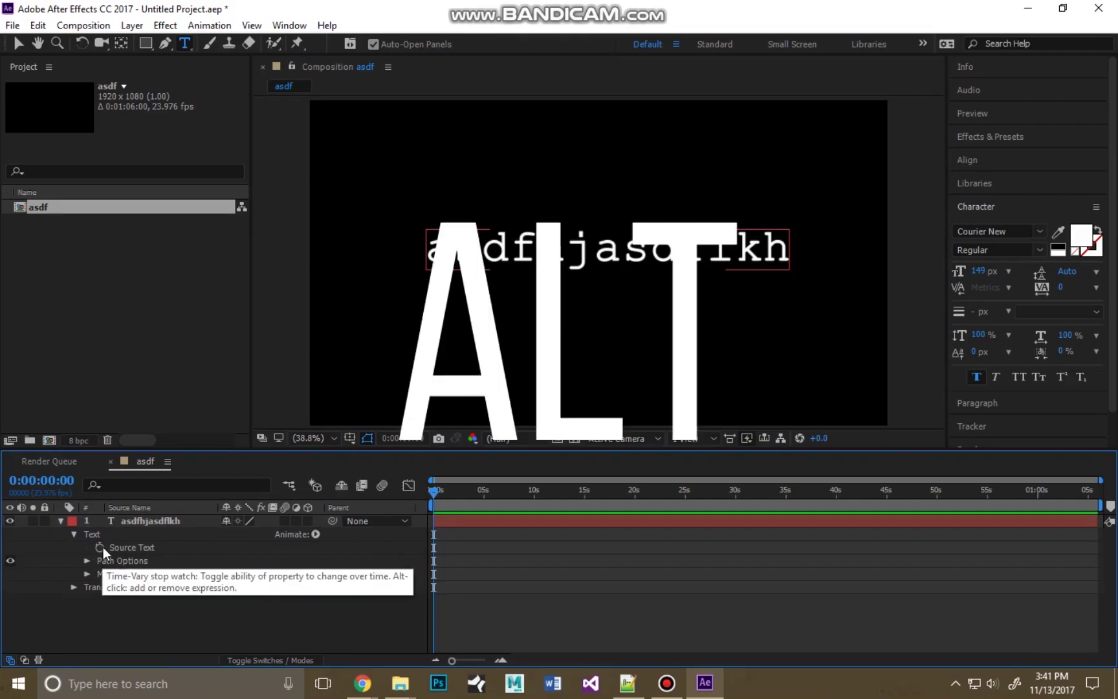
alt+click(100, 547)
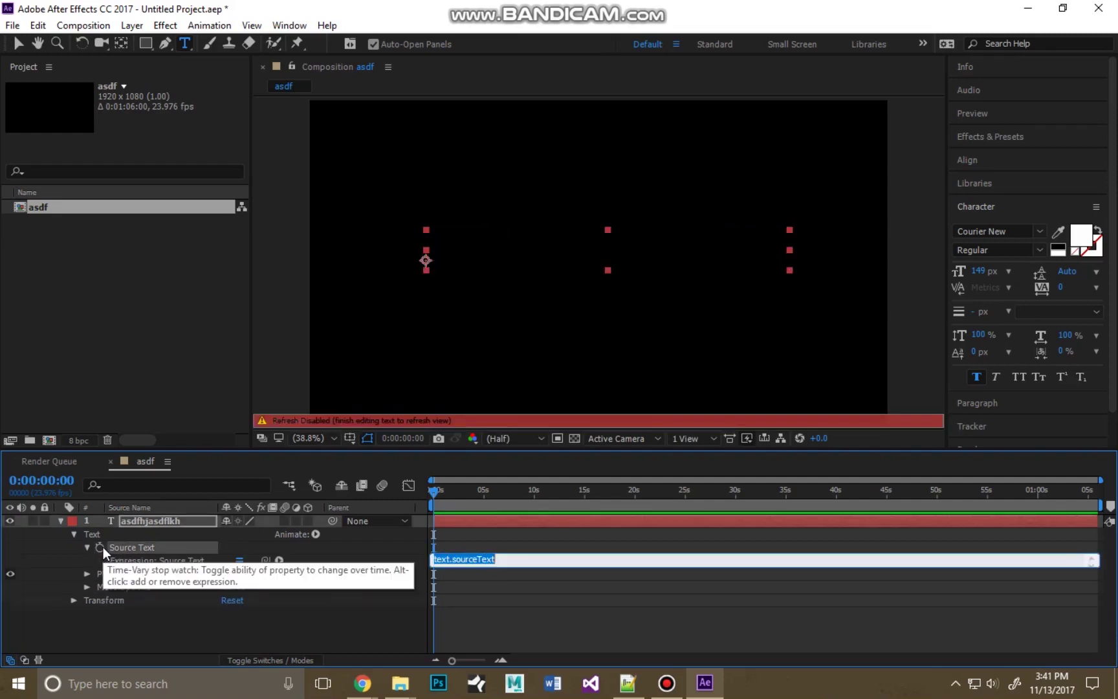
click(500, 558)
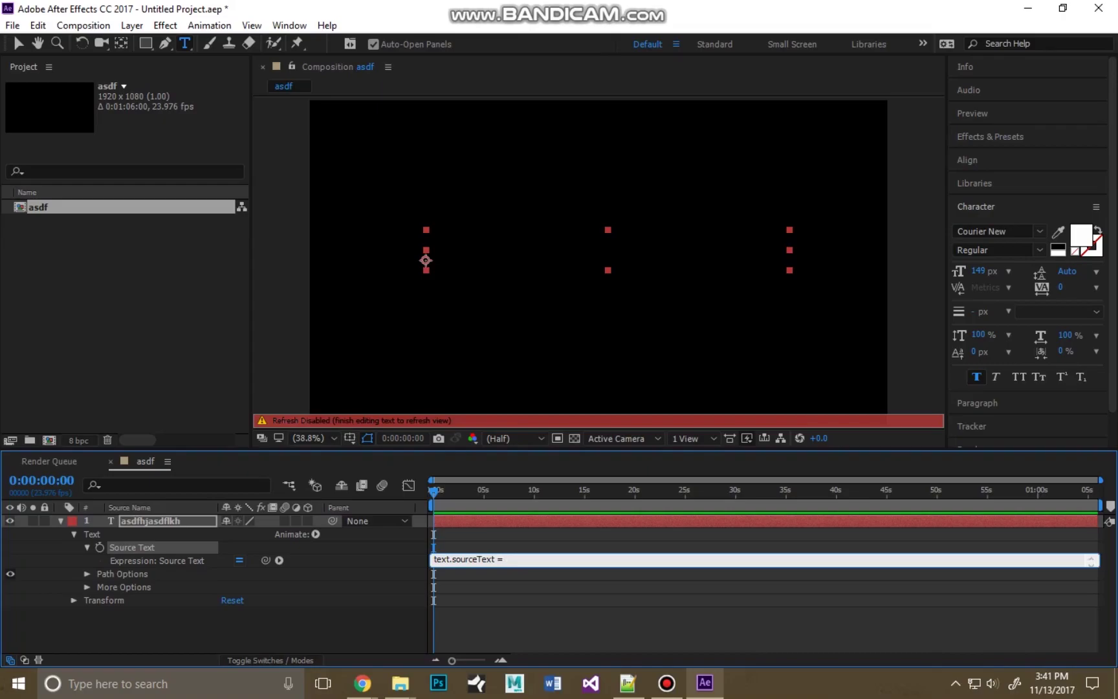
key(BackSpace)
key(BackSpace)
key(BackSpace)
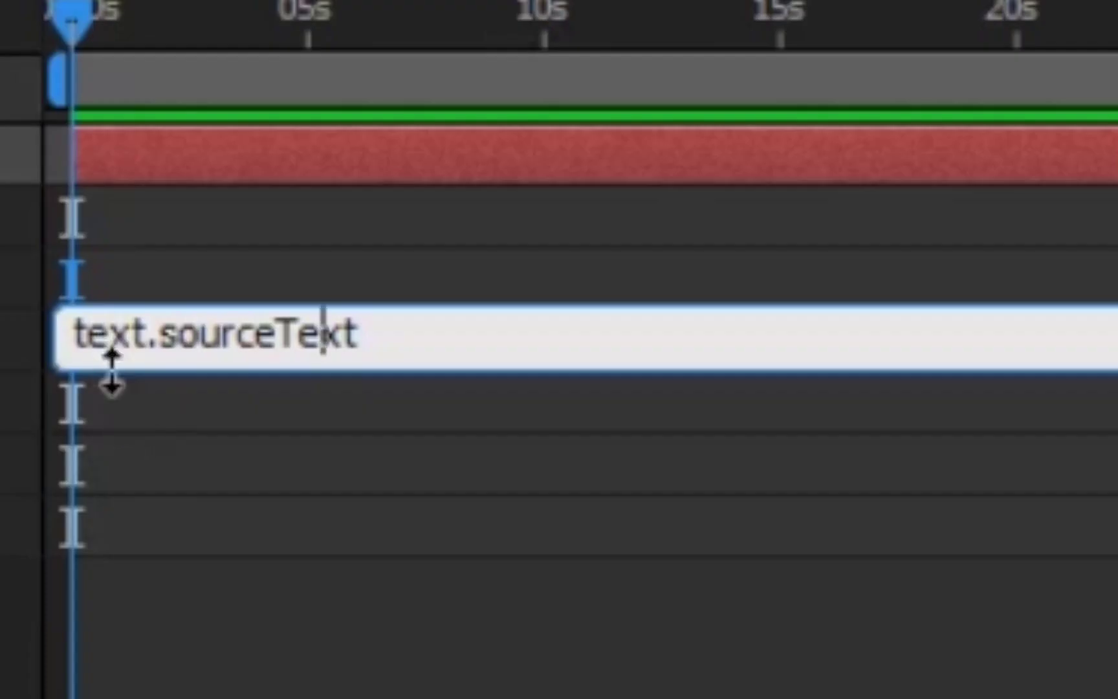
- Enlarge the expression field and insert a first line: toShow = "This text will be typed"
drag(441, 568, 441, 591)
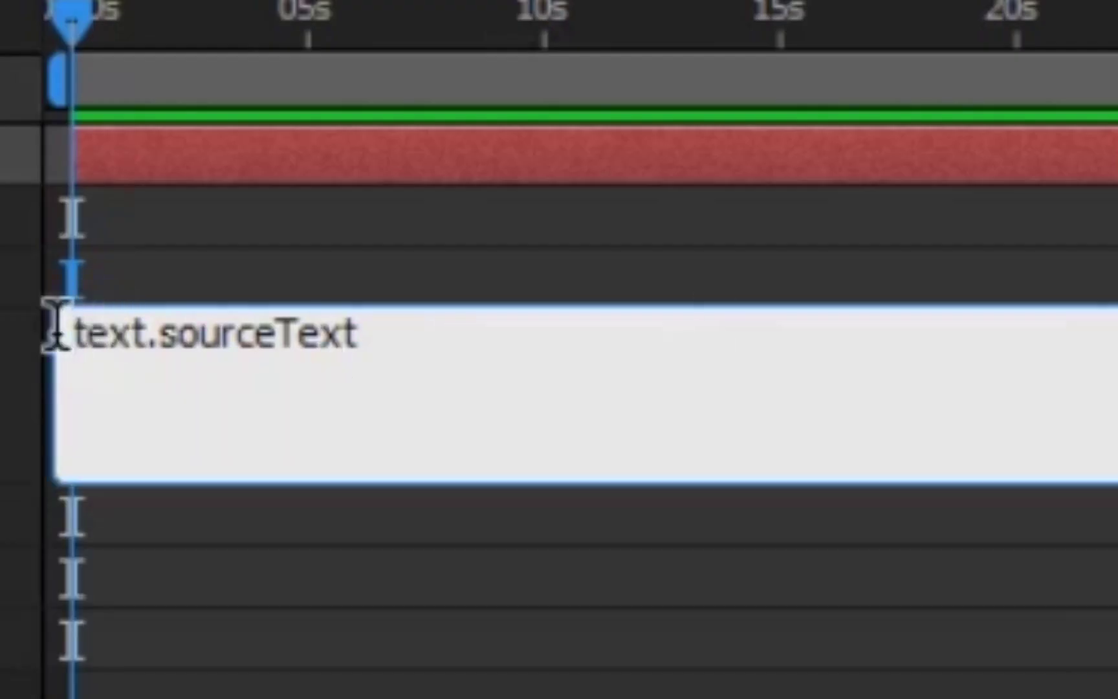
key(Return)
click(233, 312)
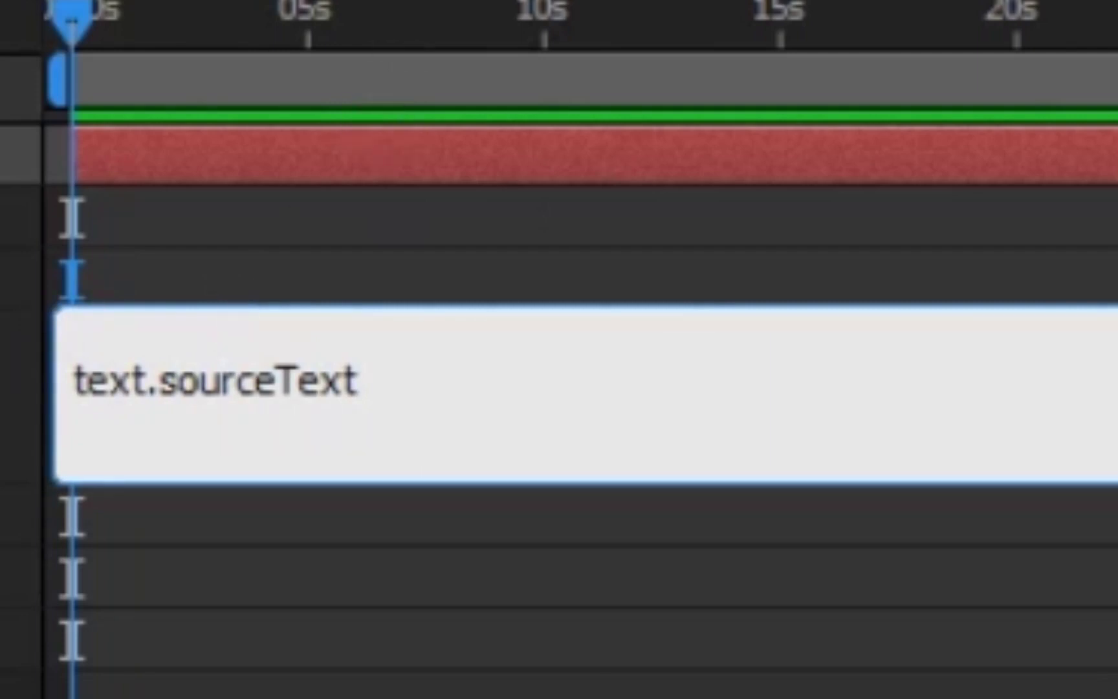
text(t)
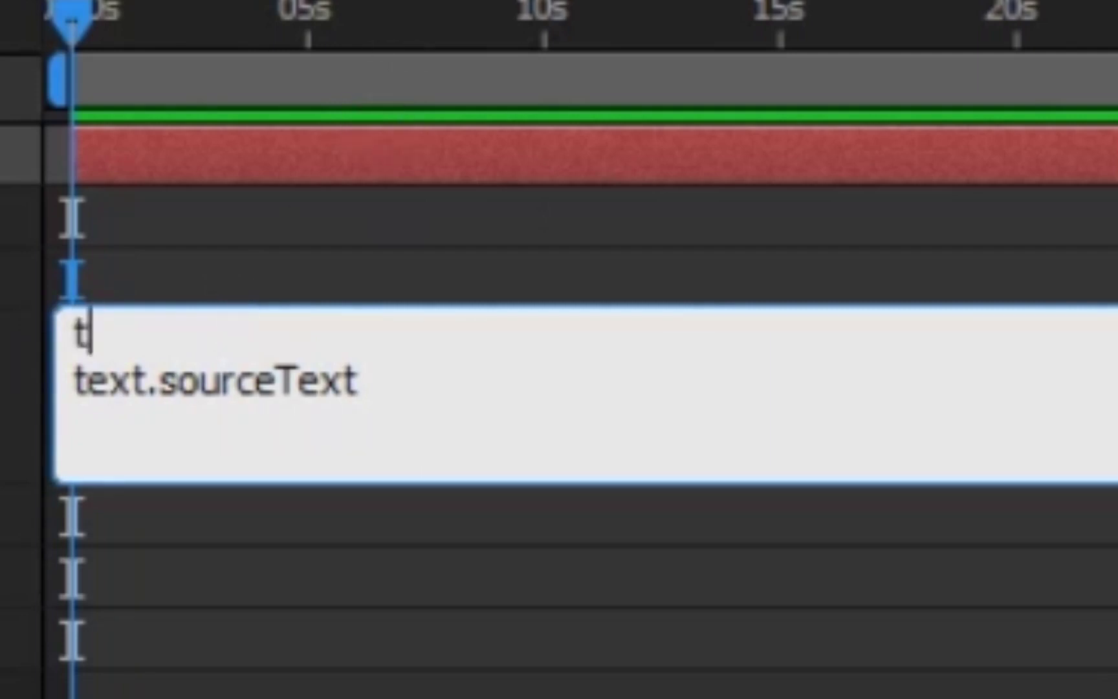
text(oShow = )
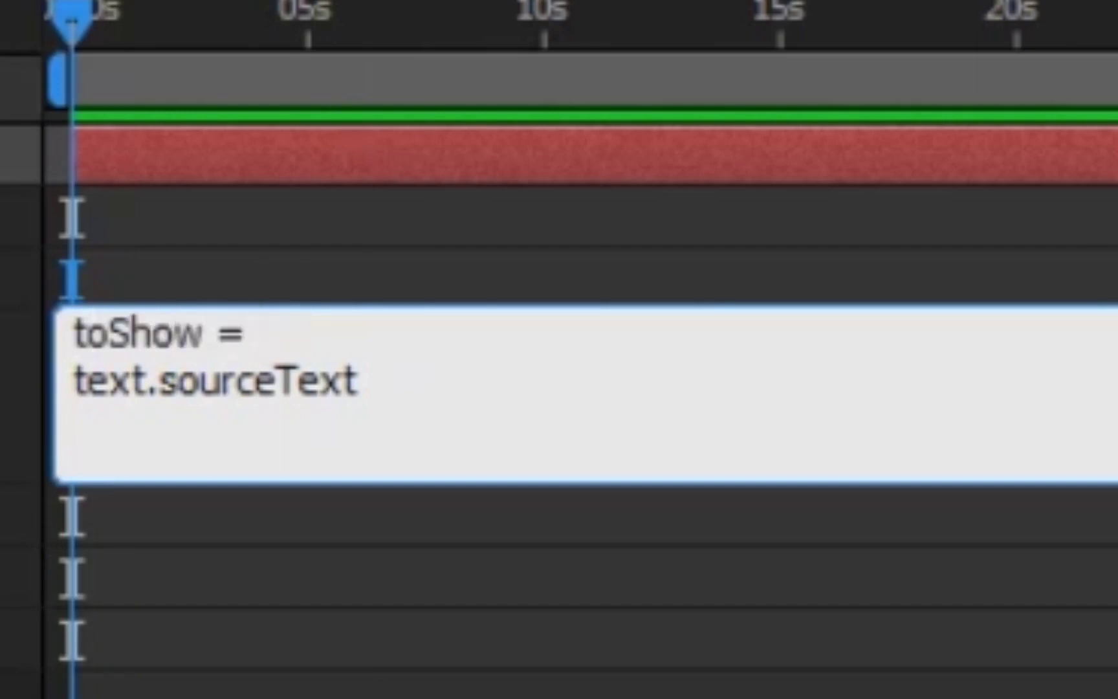
text(")
text(This texd)
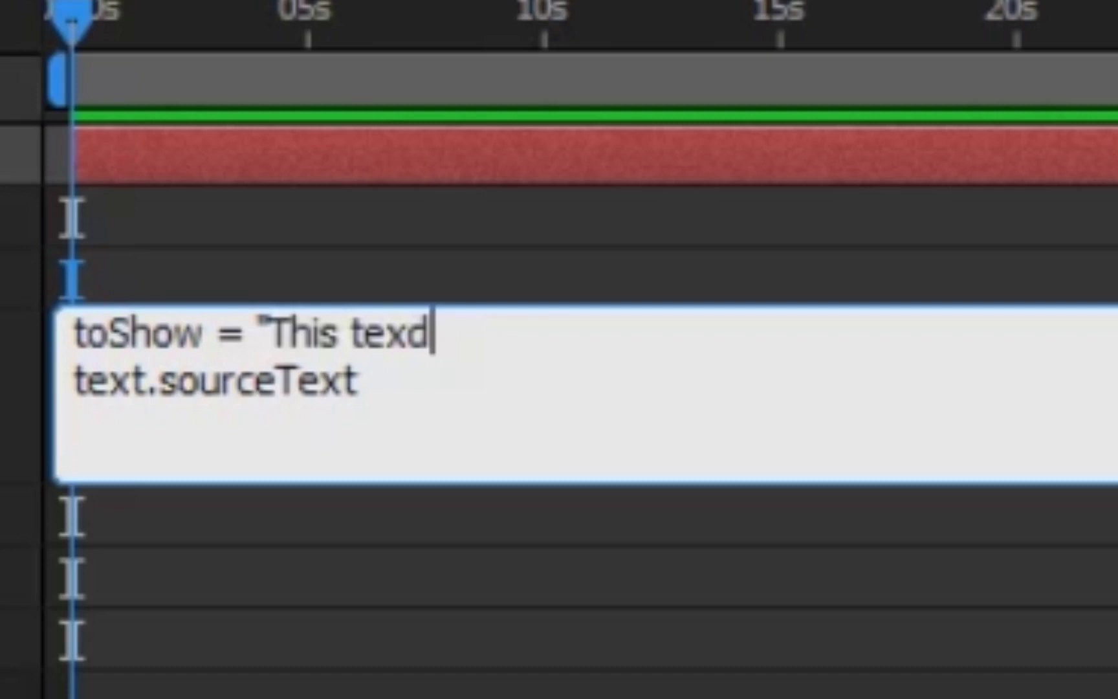
key(BackSpace)
text(t will be type)
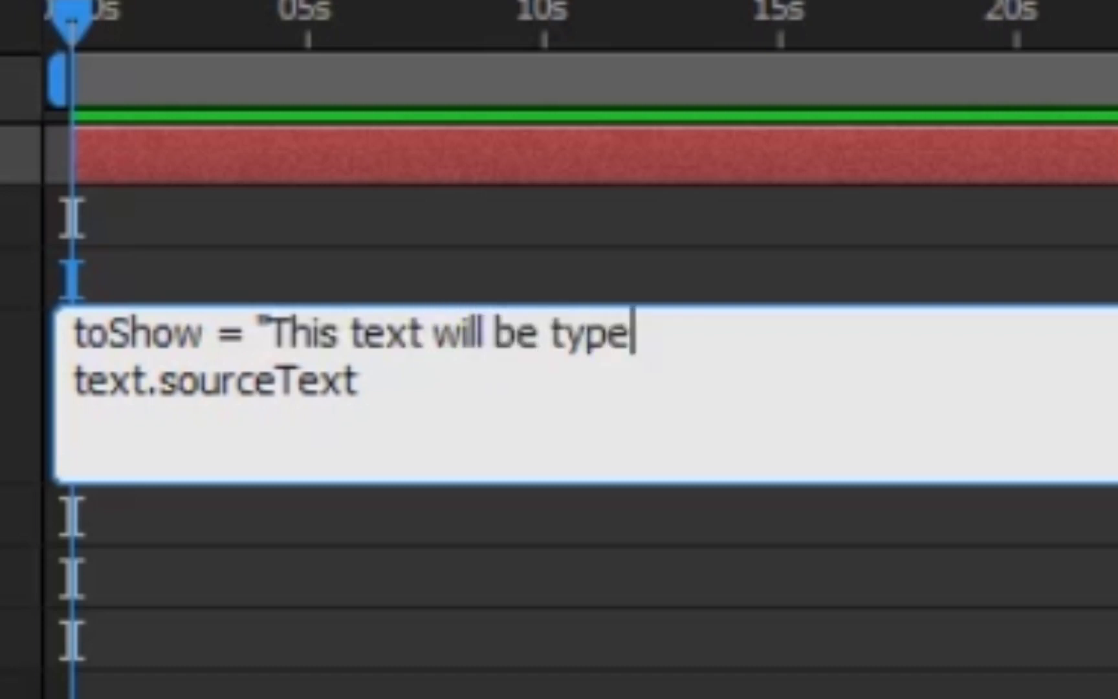
text(d")
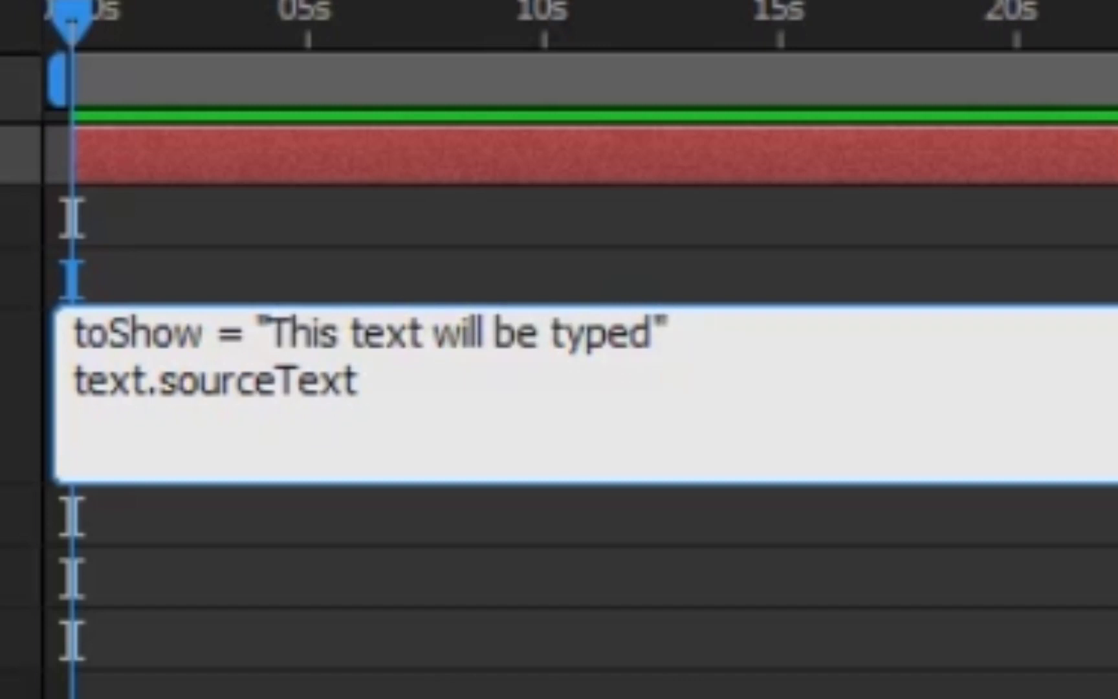
click(357, 380)
- Finish the expression as text.sourceText = toShow.substring(0, time*5) and commit it
text(= )
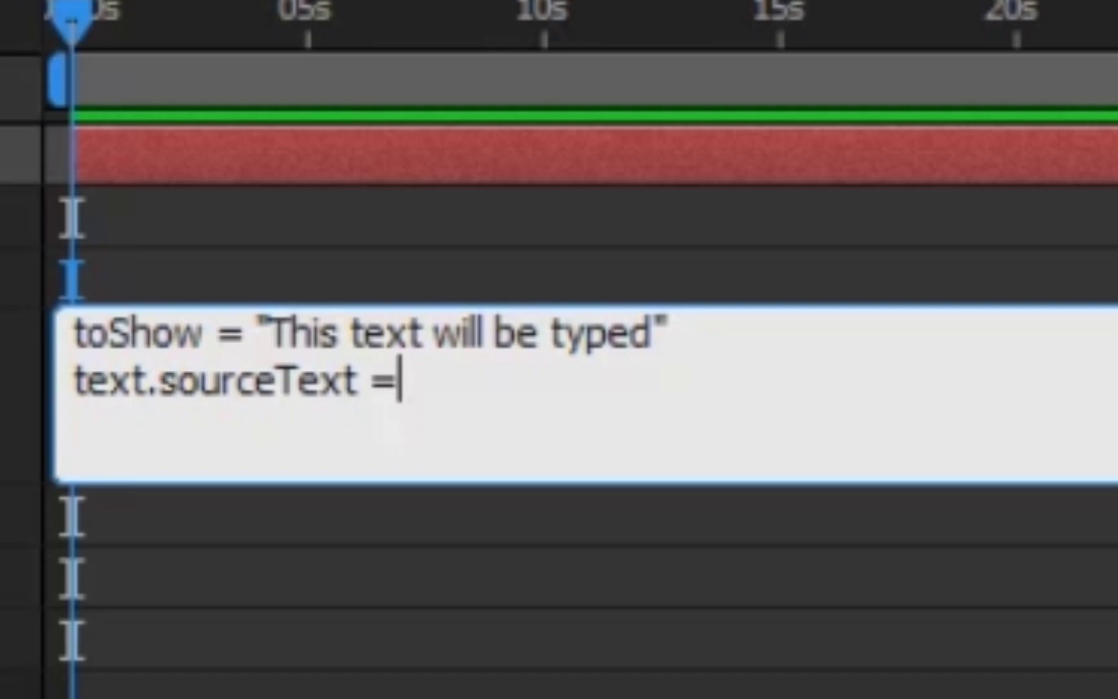
text(to)
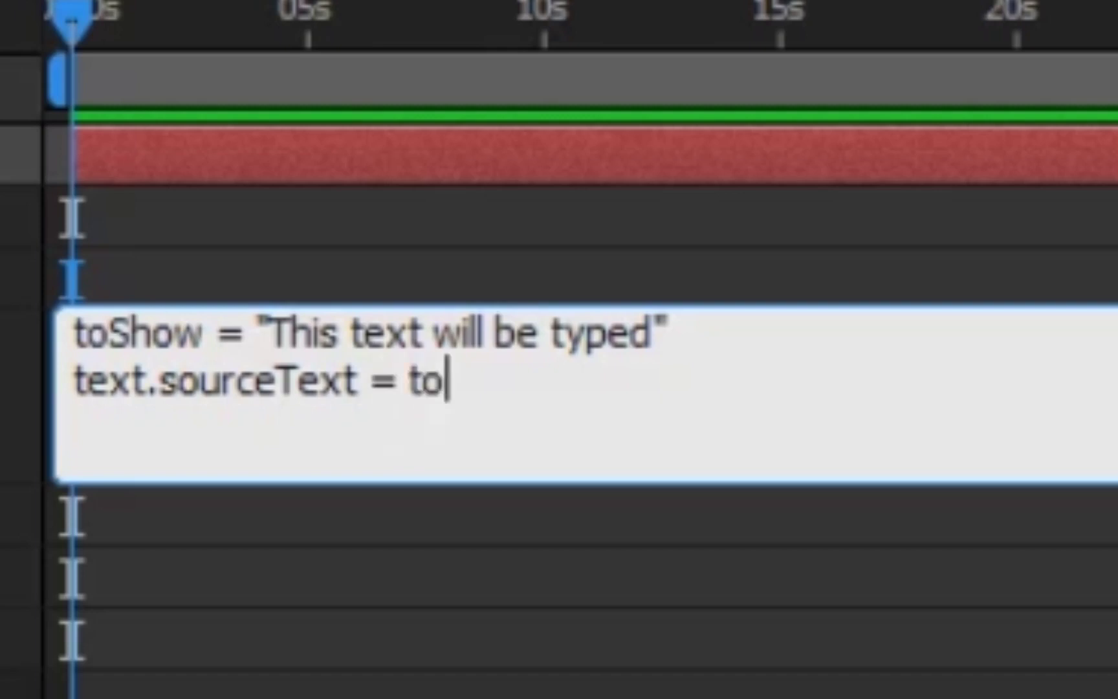
text(Show.substring)
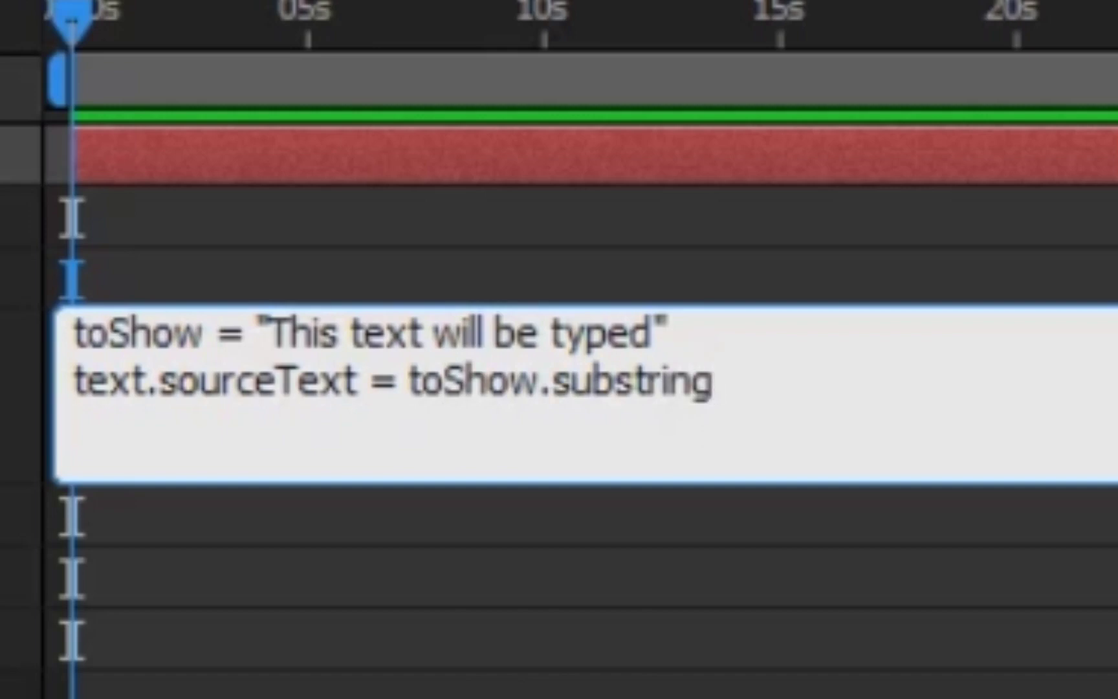
text((0,)
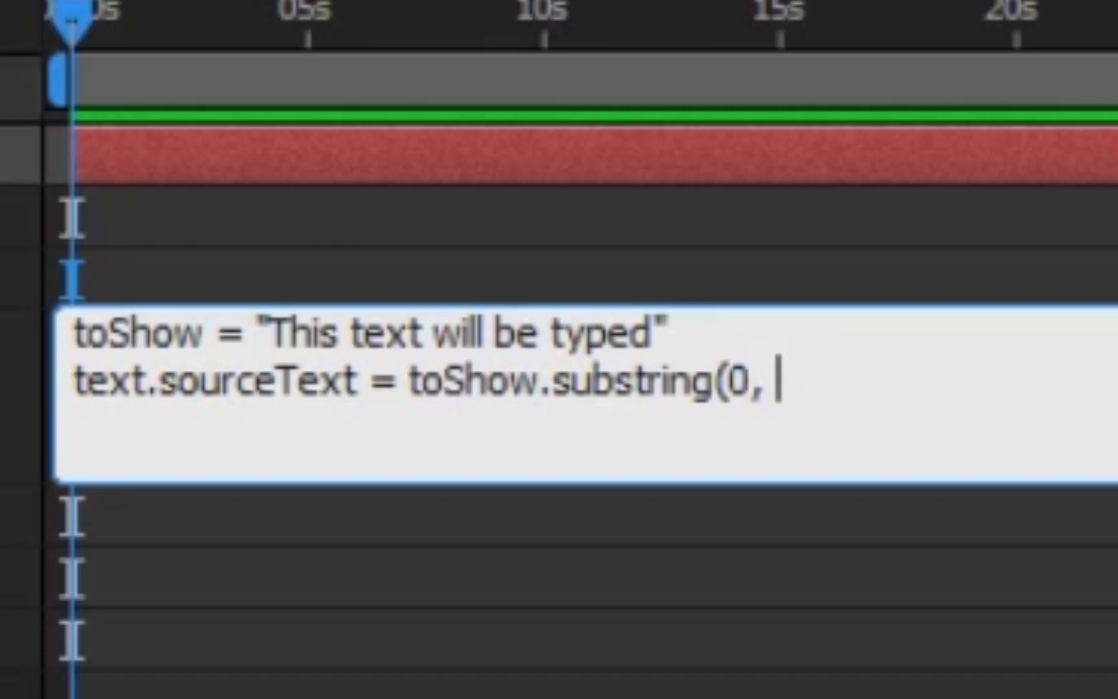
text(time)
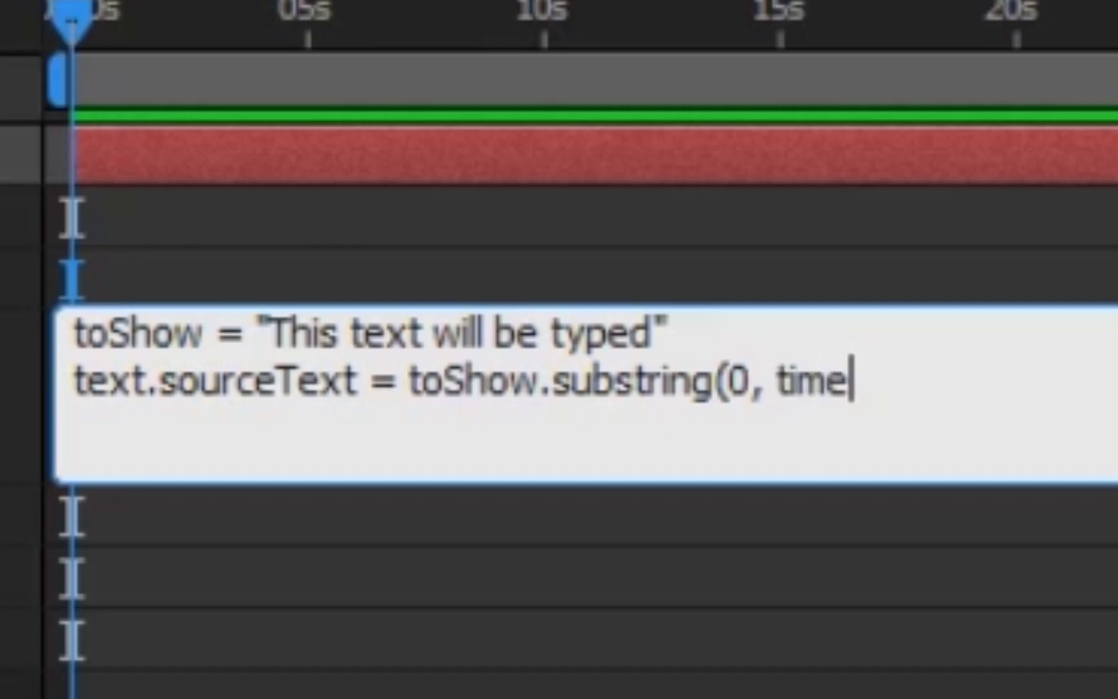
text(*)
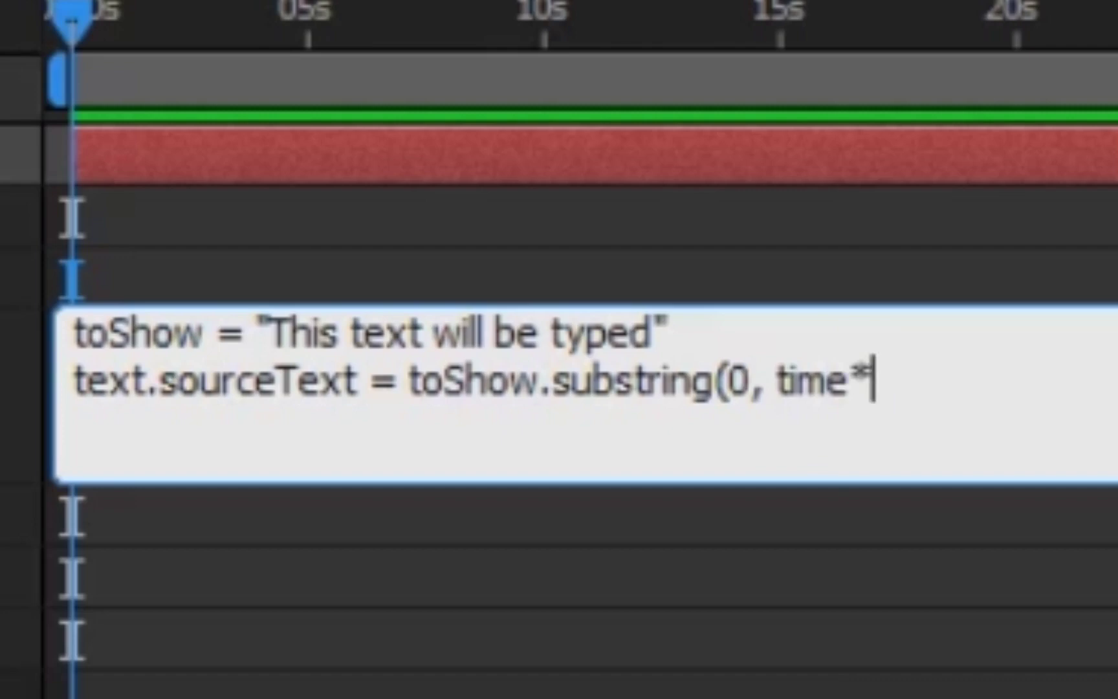
text(5))
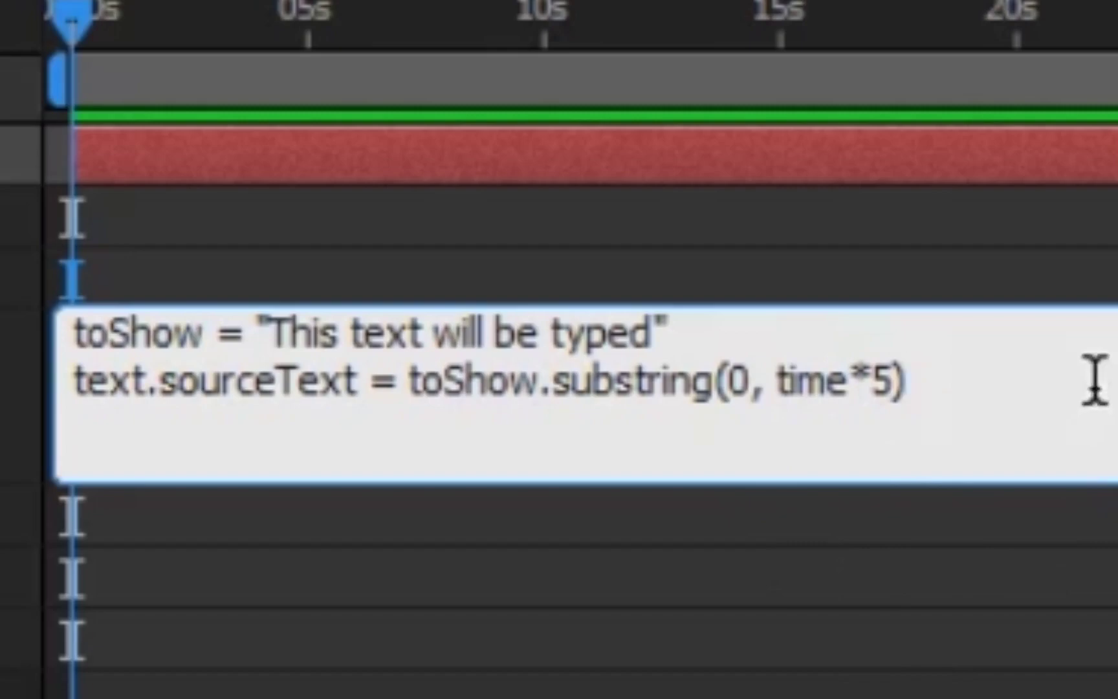
key(KP_Enter)
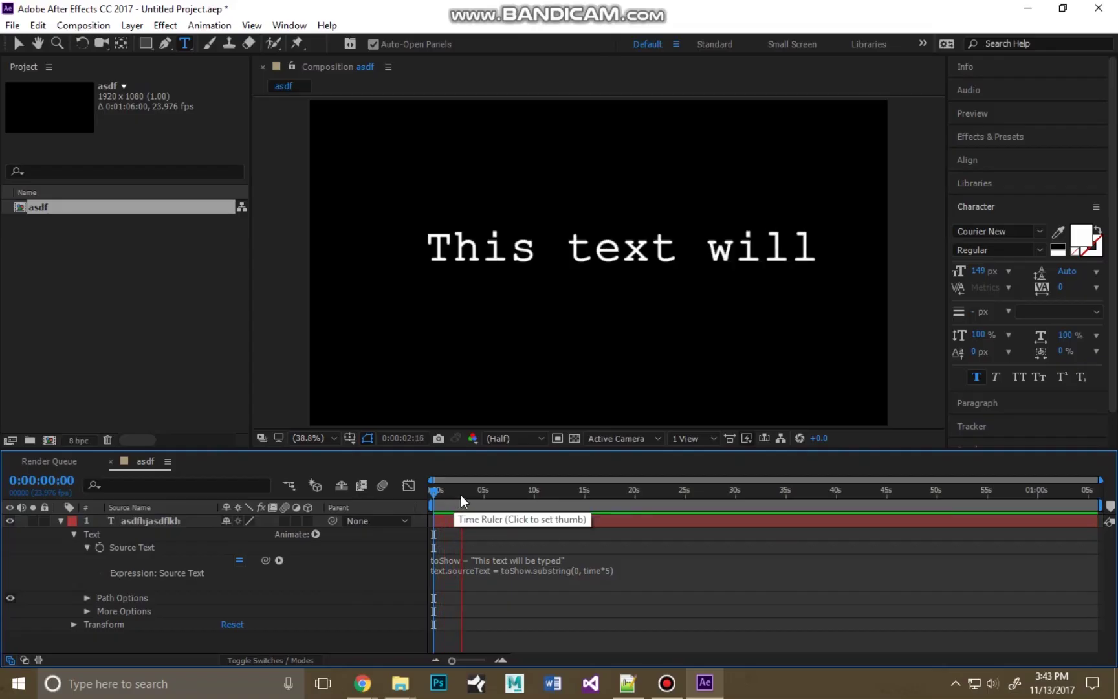
- Open the first YouTube typewriter tutorial, skip ahead, and pause on the typed-on text
click(363, 683)
click(299, 625)
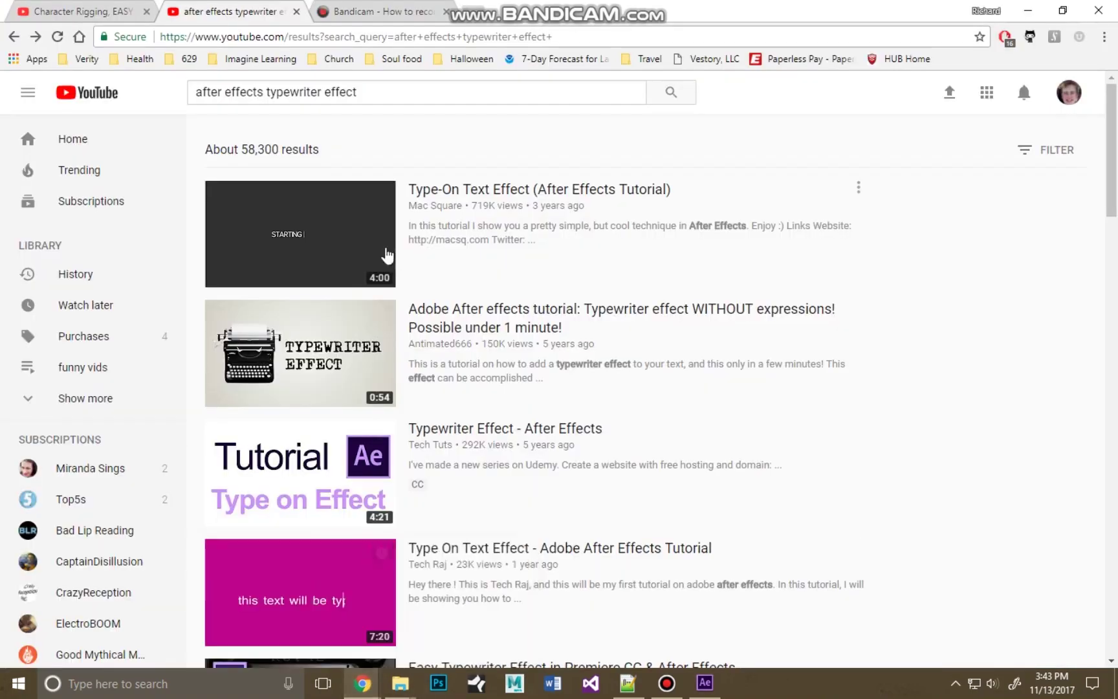
click(345, 248)
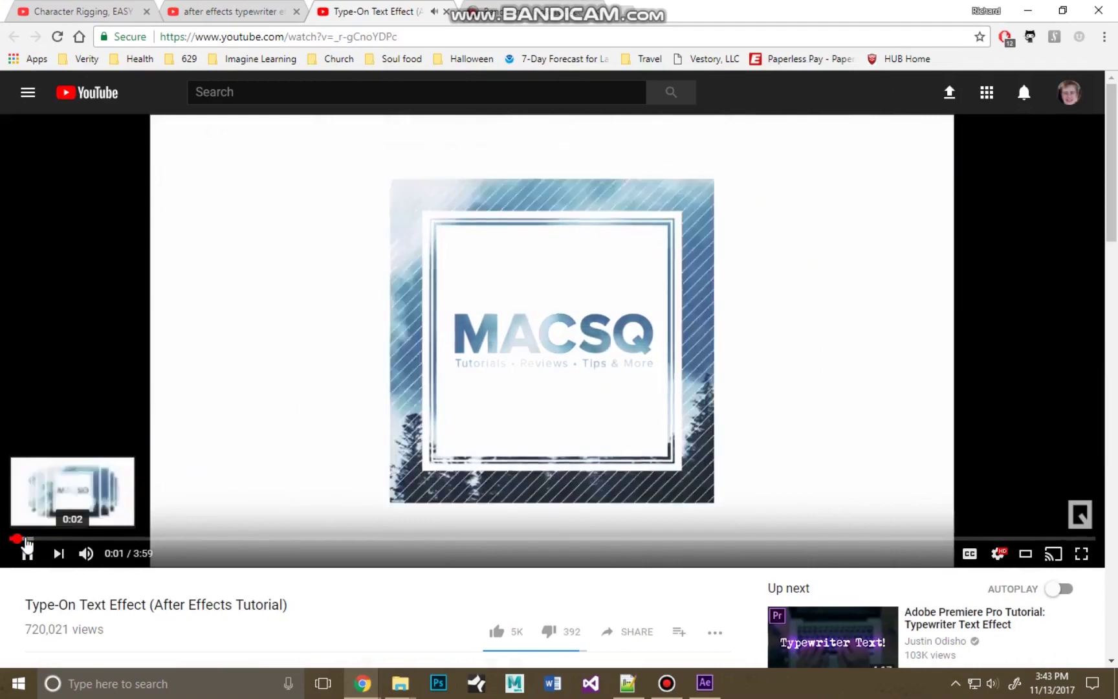
click(41, 539)
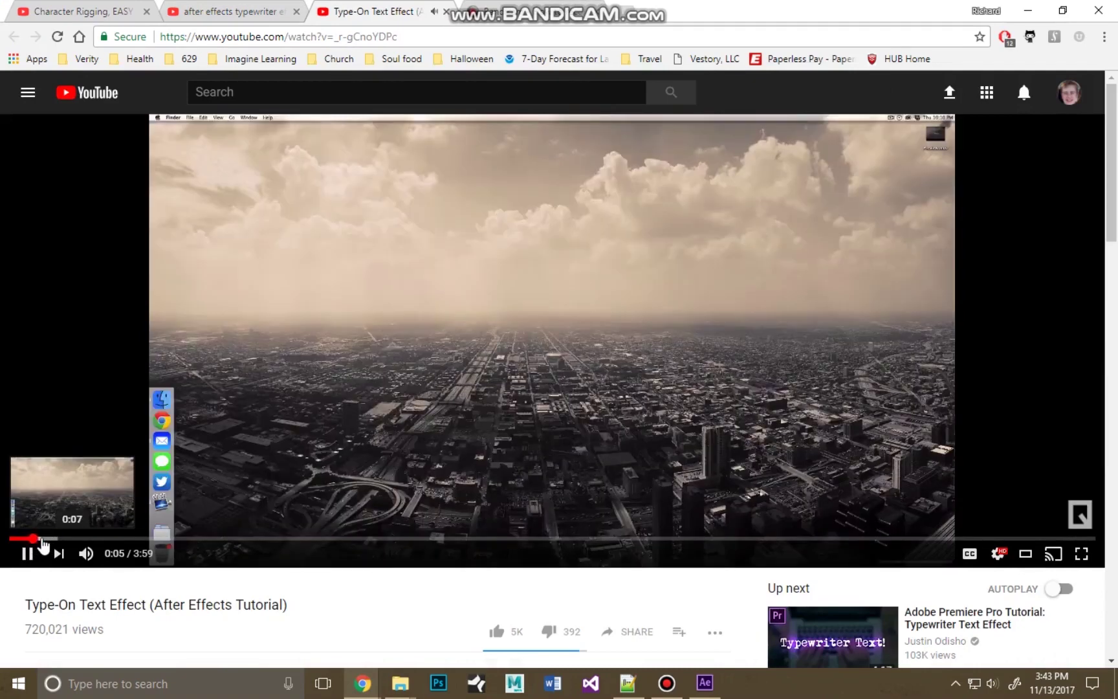
click(82, 539)
click(645, 403)
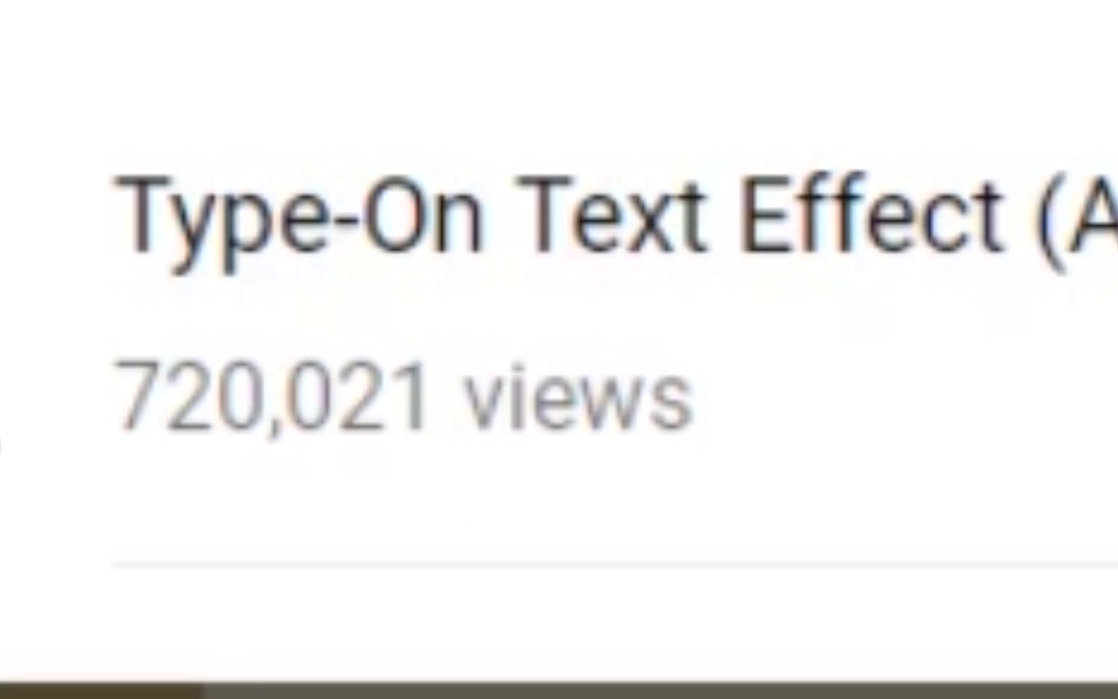
- Select the tutorial's view count, then return to After Effects
drag(107, 631, 20, 630)
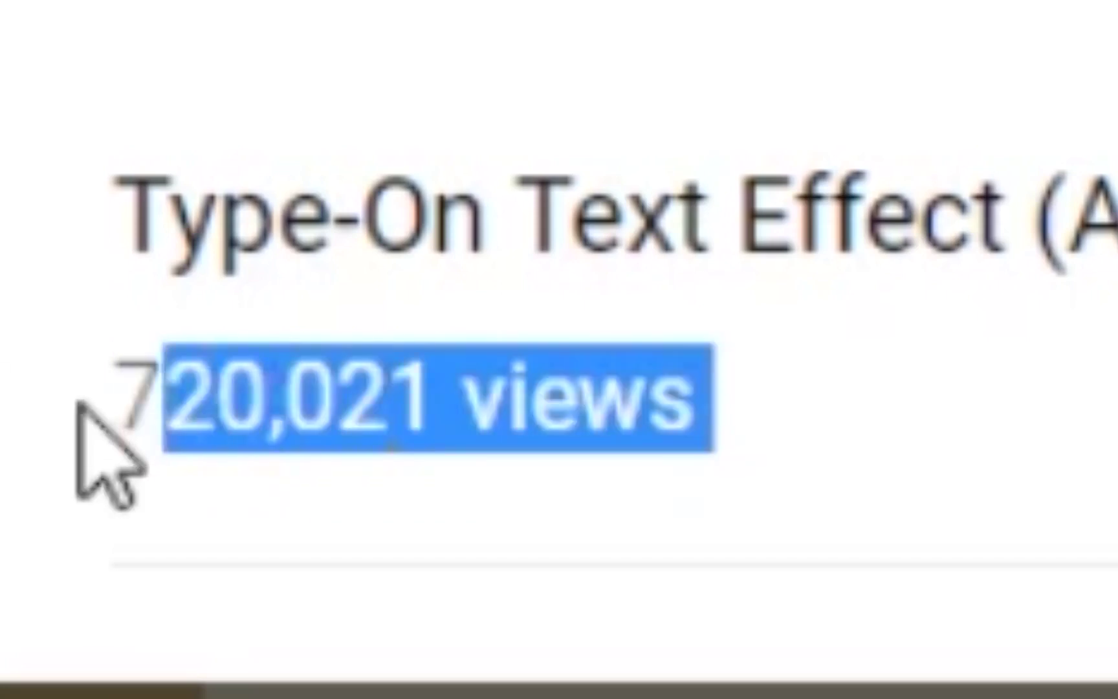
click(105, 394)
drag(712, 402, 160, 304)
click(188, 395)
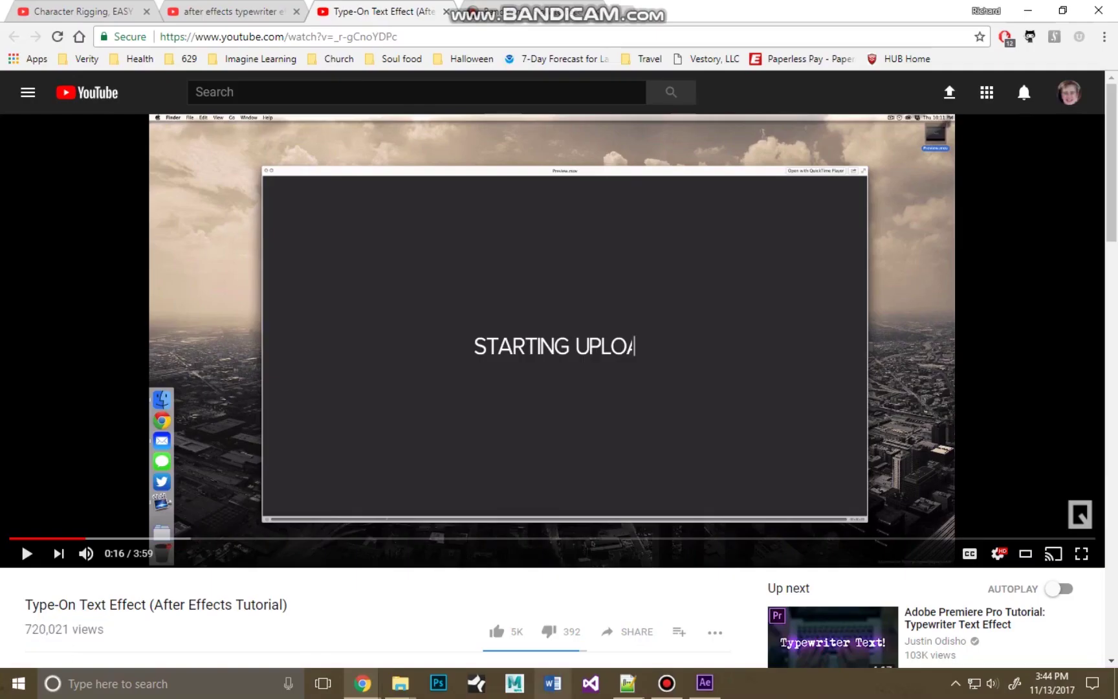
click(705, 683)
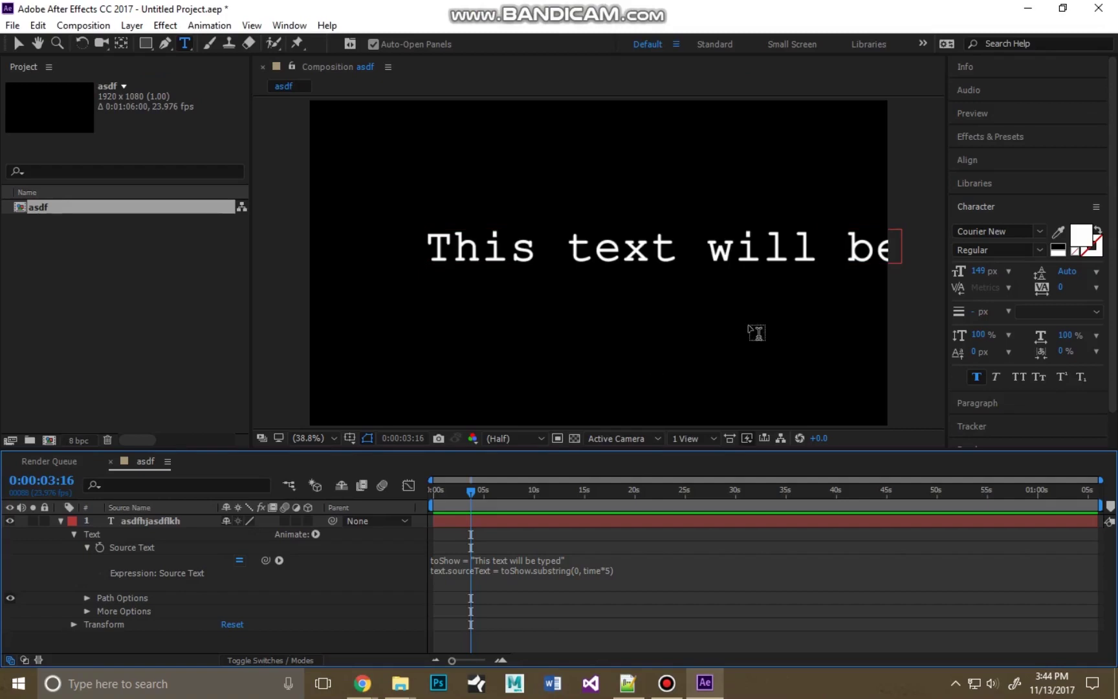
- Preview the type-on from the start and center the text layer horizontally with the Align panel
drag(477, 492, 406, 494)
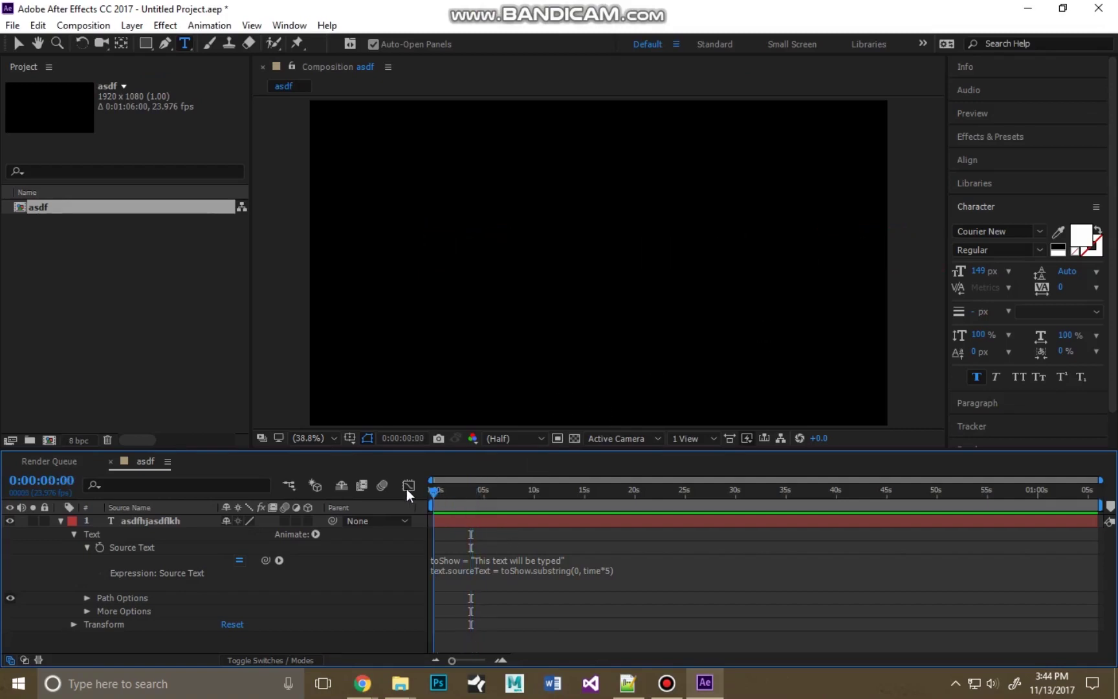
key(space)
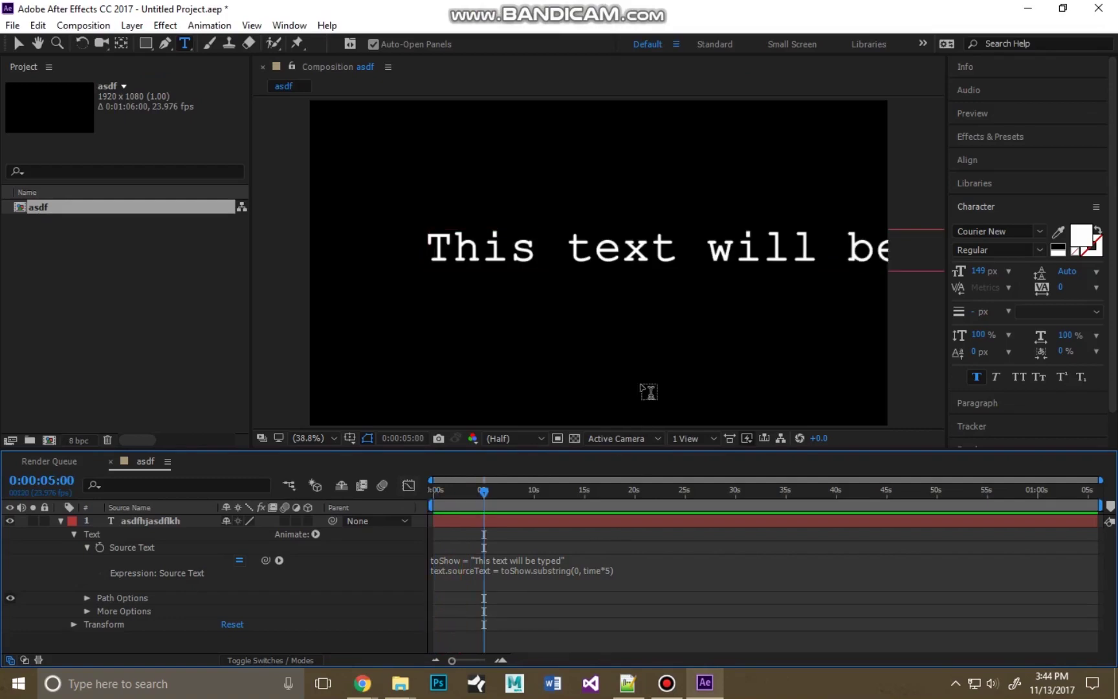
click(1005, 189)
click(996, 208)
click(996, 166)
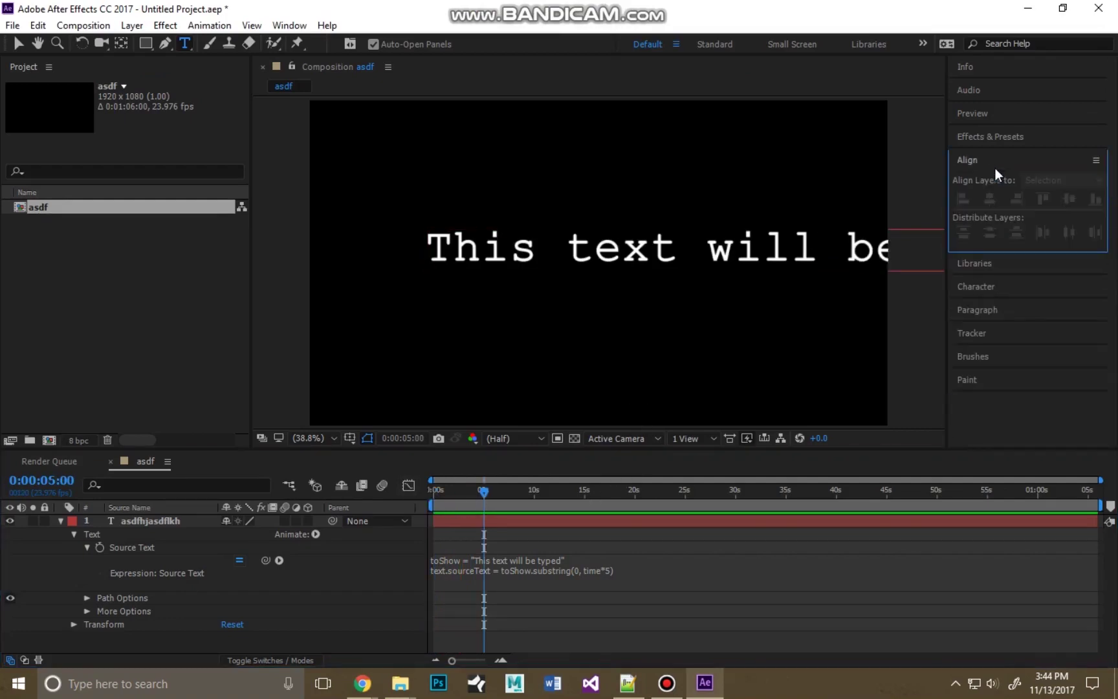
click(165, 522)
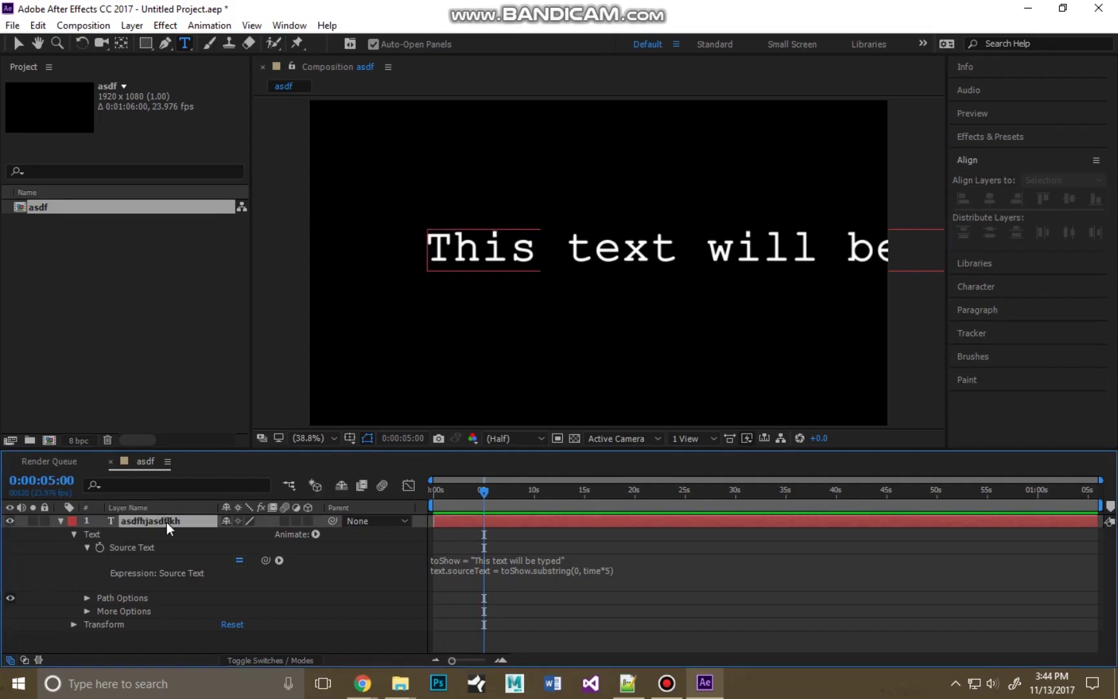
click(990, 199)
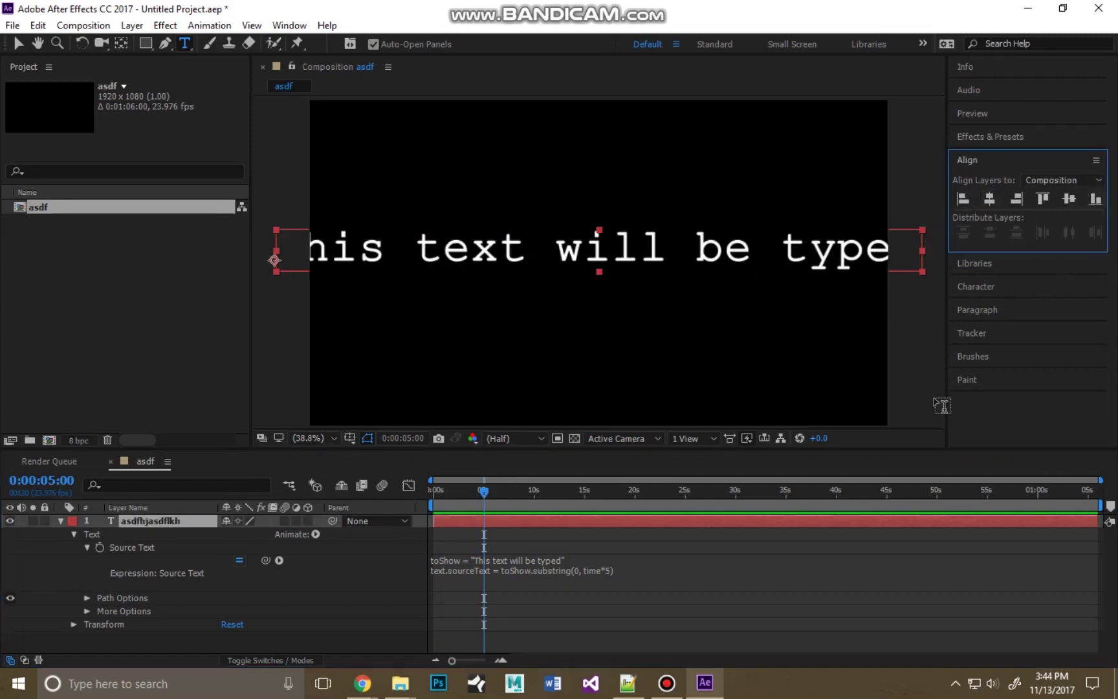
- Reopen the Source Text expression with the caret inside the toShow string
click(551, 583)
click(532, 552)
click(532, 558)
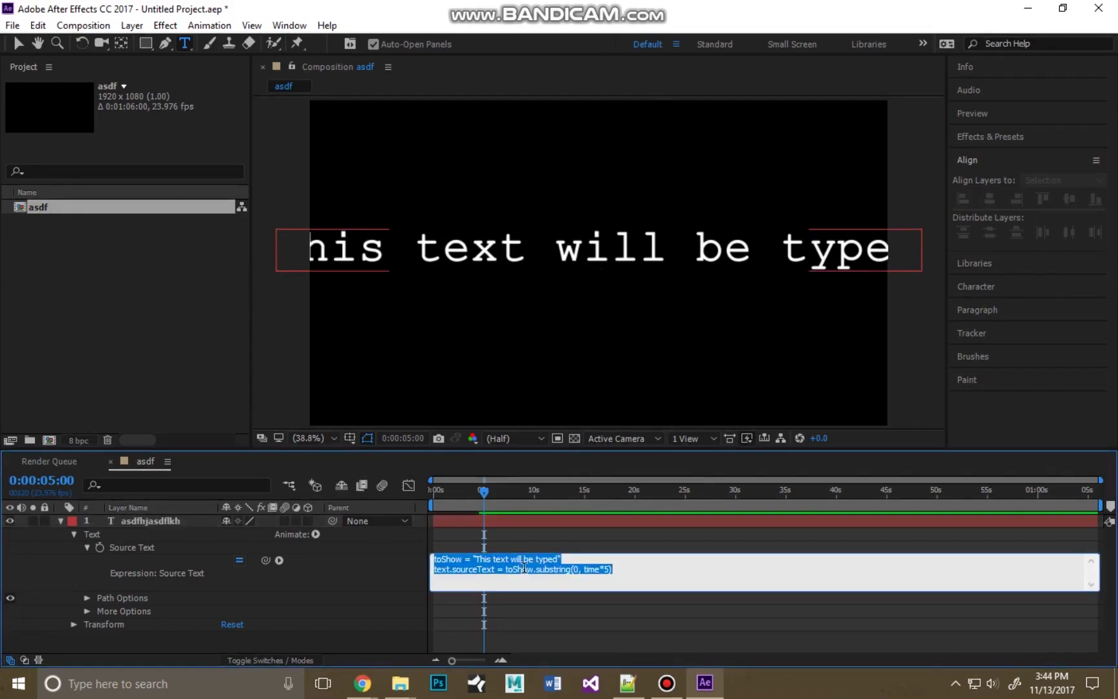
click(524, 564)
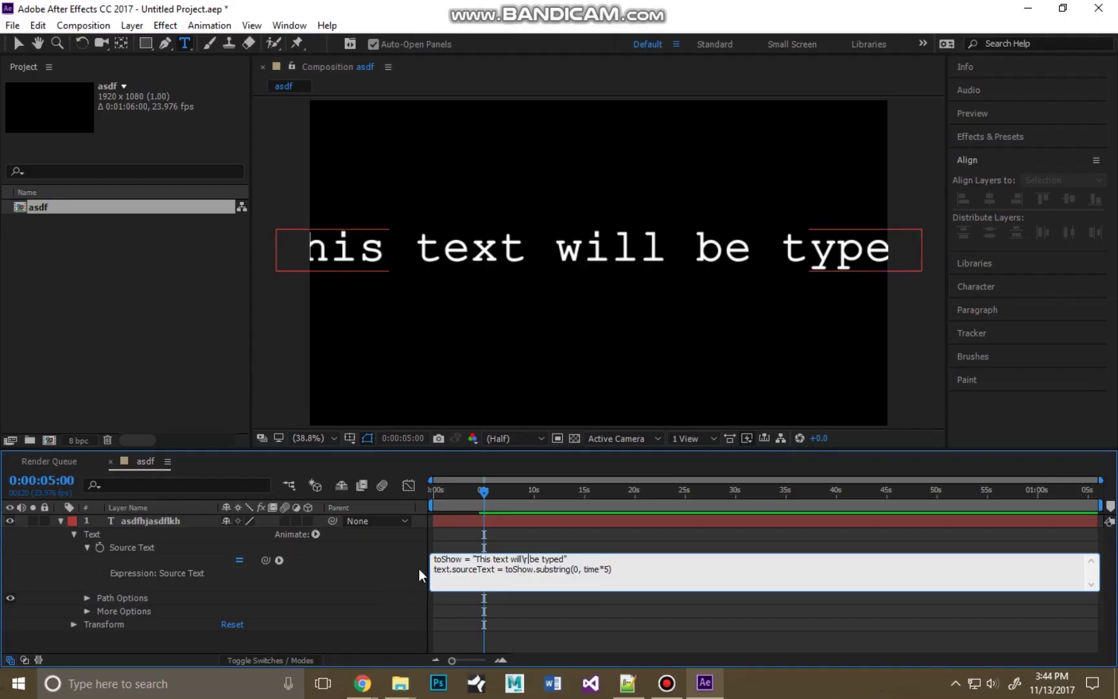
- Commit the \r line break after "will", scrub to check both lines, and reopen the expression at time*5
click(192, 456)
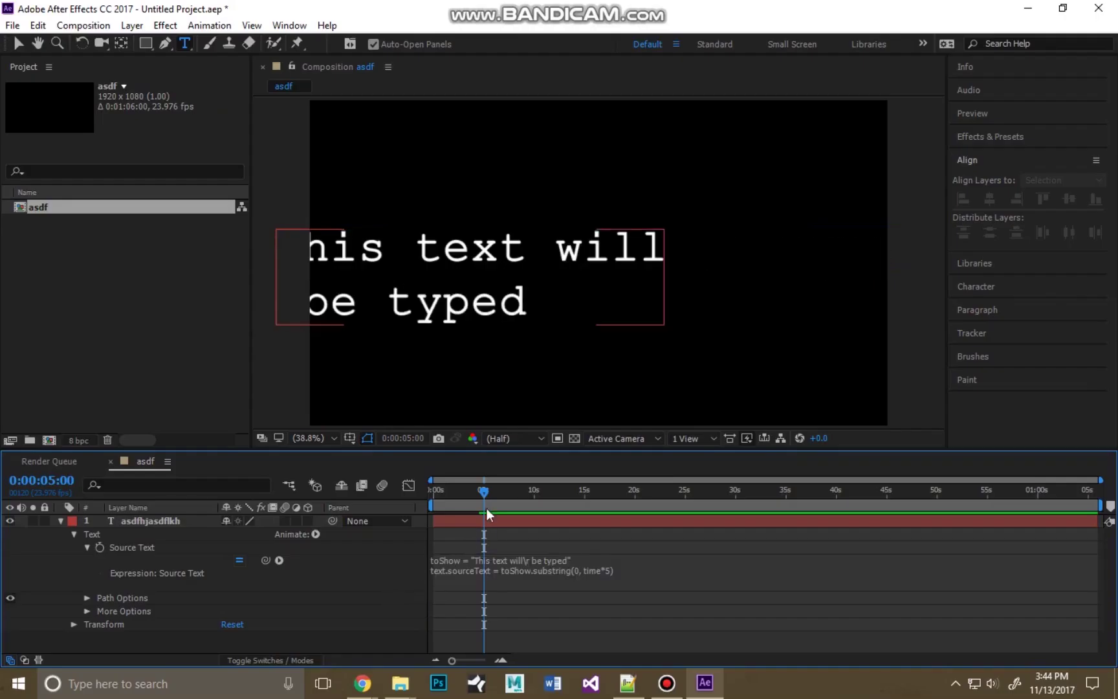
mouse_move(490, 494)
mouse_down()
mouse_move(530, 493)
mouse_move(463, 493)
mouse_move(488, 495)
mouse_up()
click(580, 572)
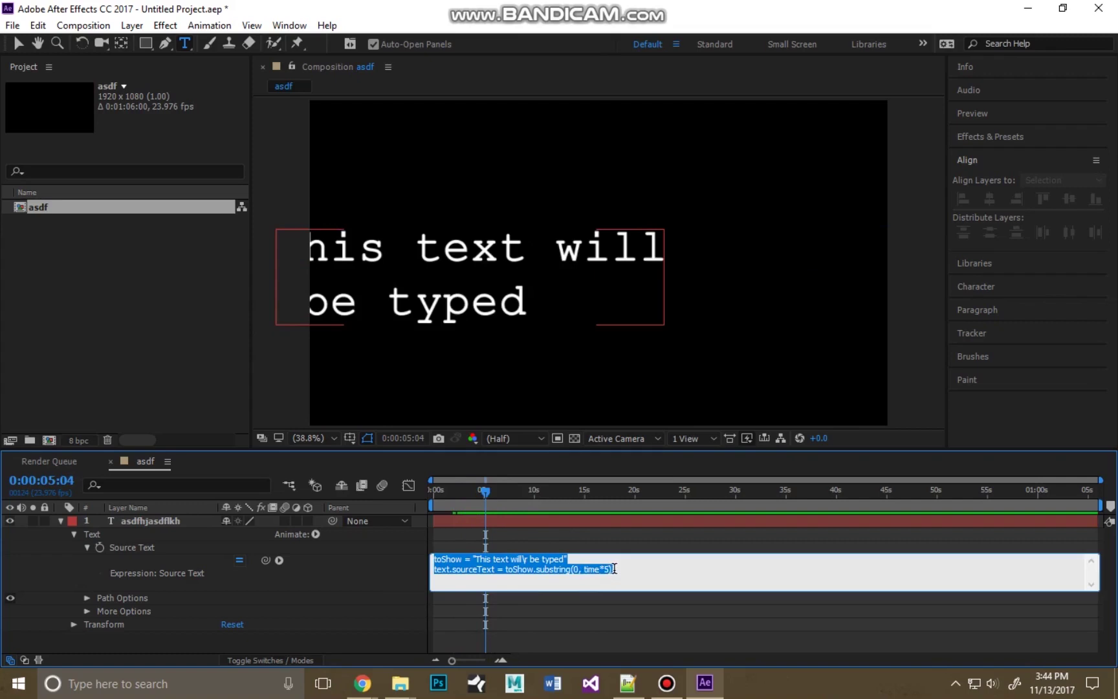
click(610, 569)
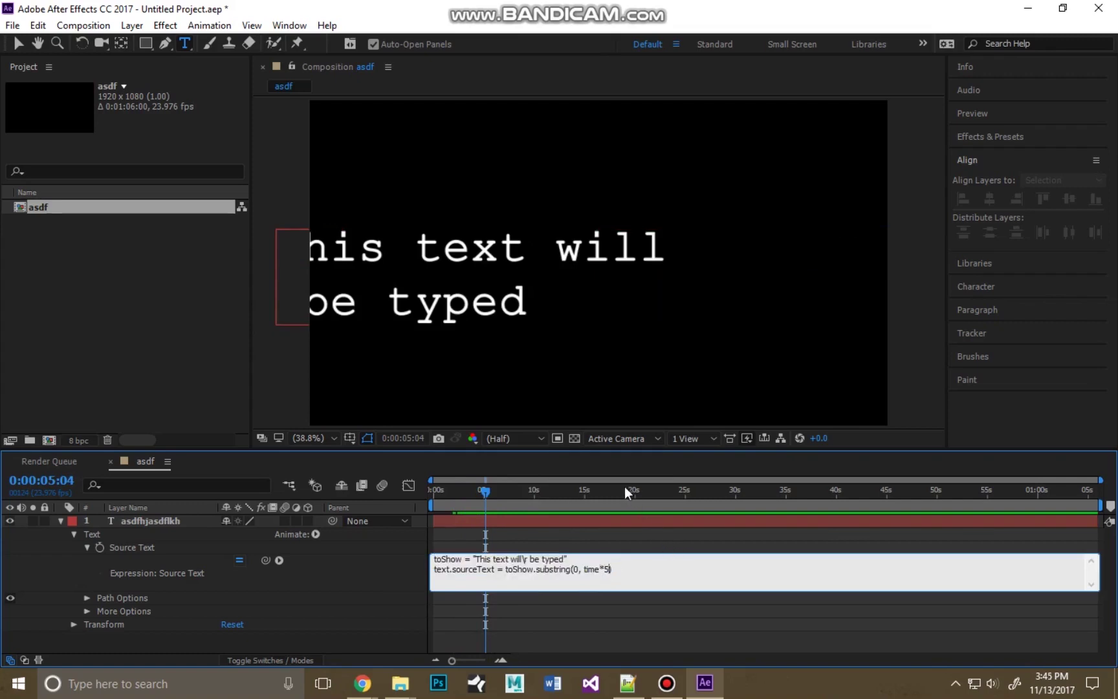
- Change the typing speed to time*15 and preview the faster animation
text(1)
click(605, 542)
key(space)
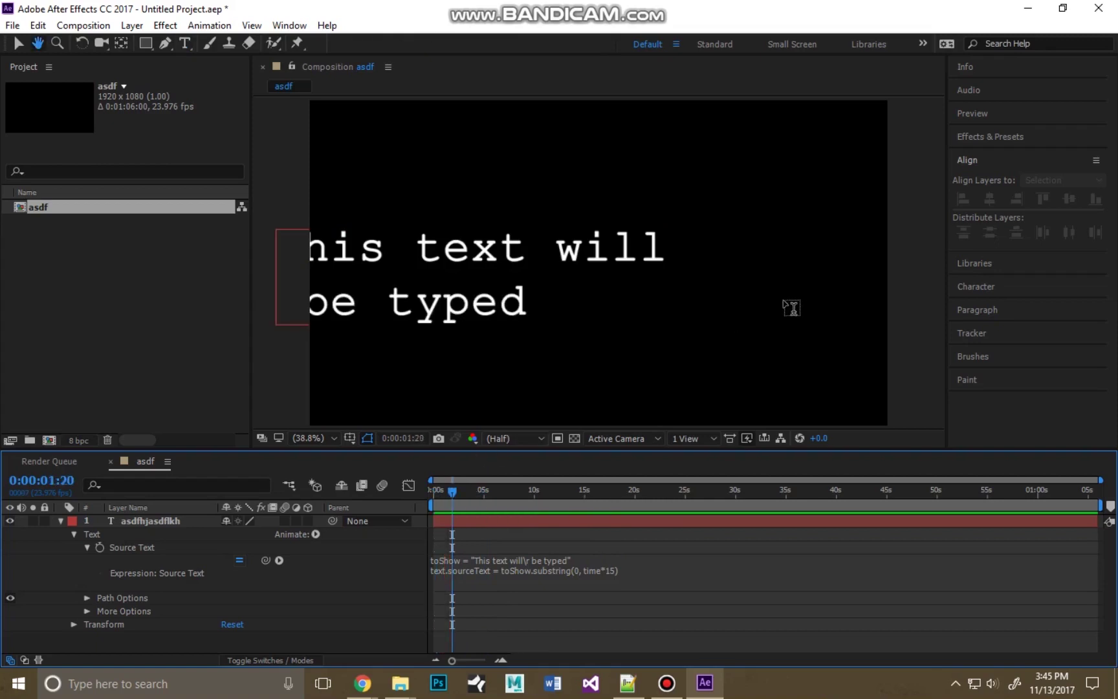
- Append + "|" to the expression so a cursor bar trails the text, then rewind to 0
click(577, 558)
click(576, 556)
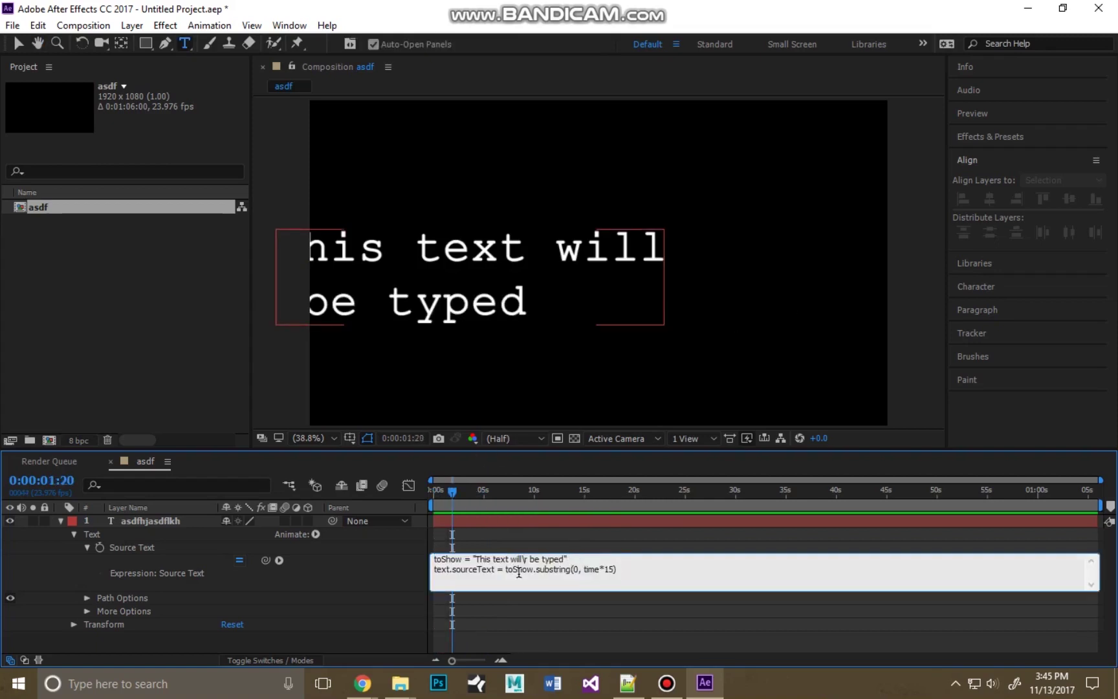
click(189, 687)
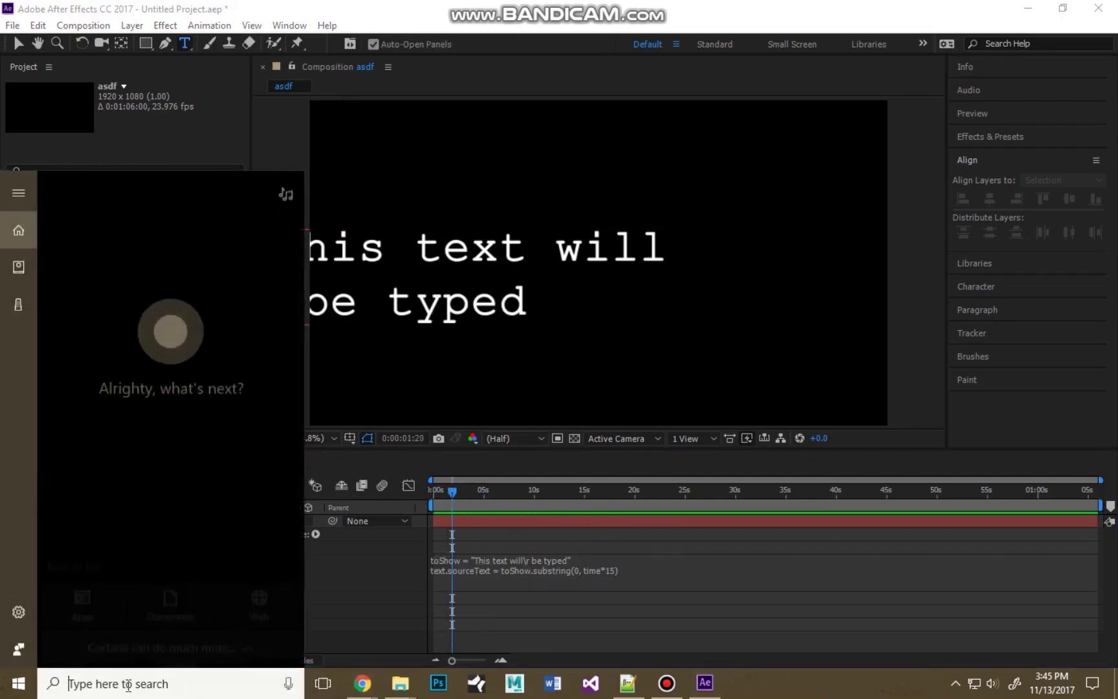
text(aasd)
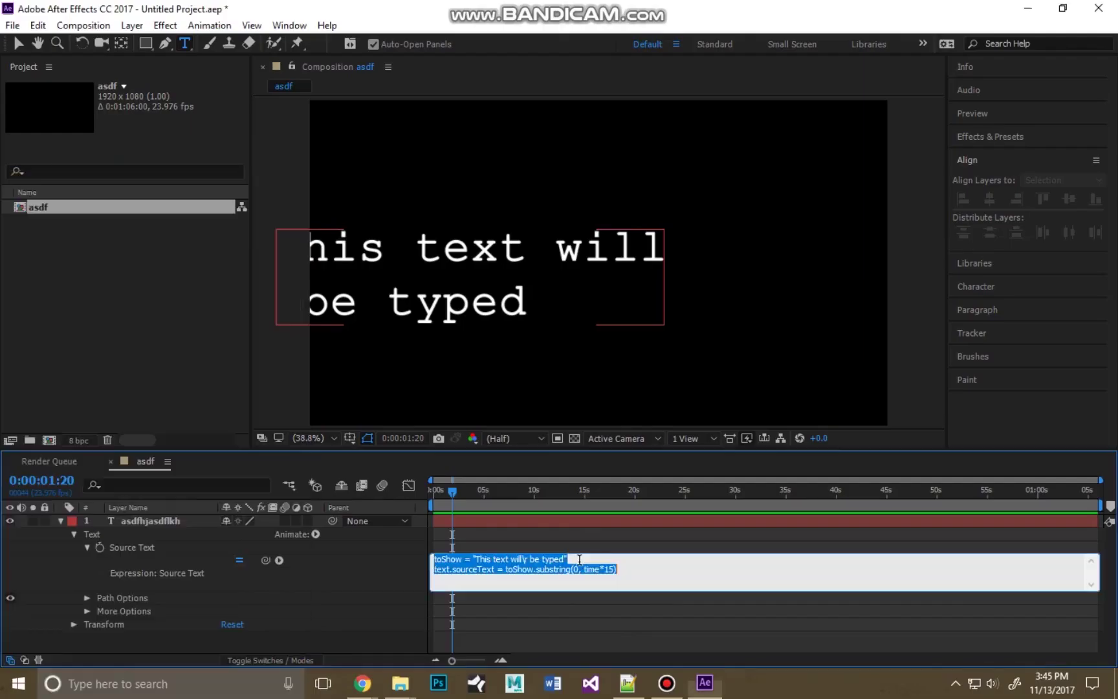
click(579, 560)
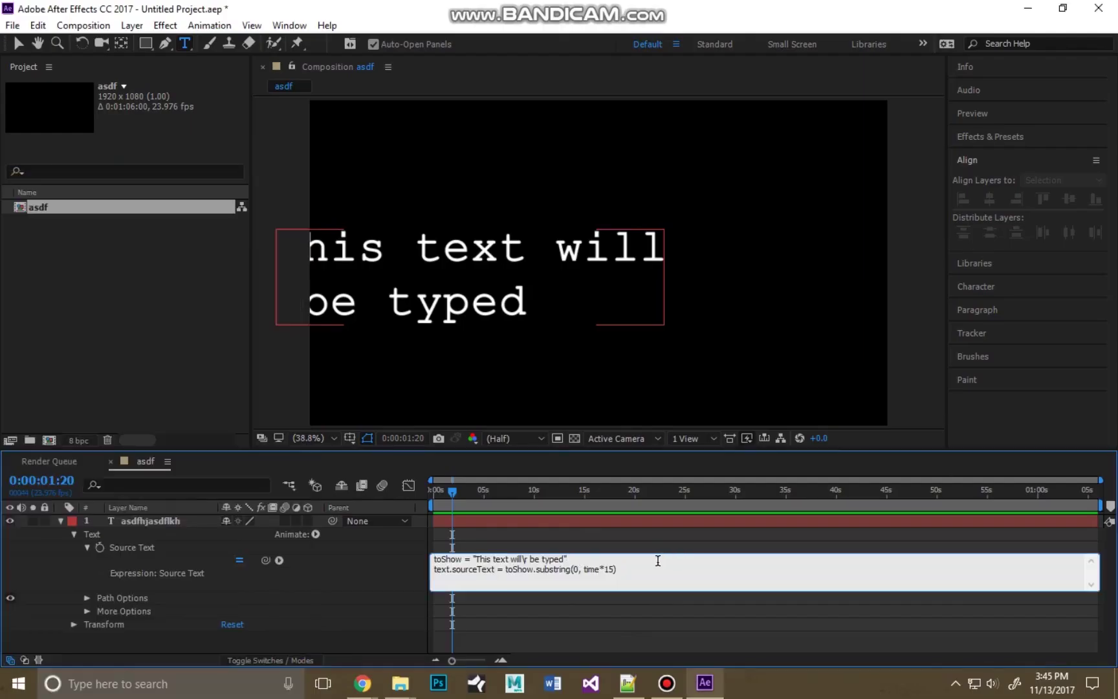
click(635, 572)
text(+ ")
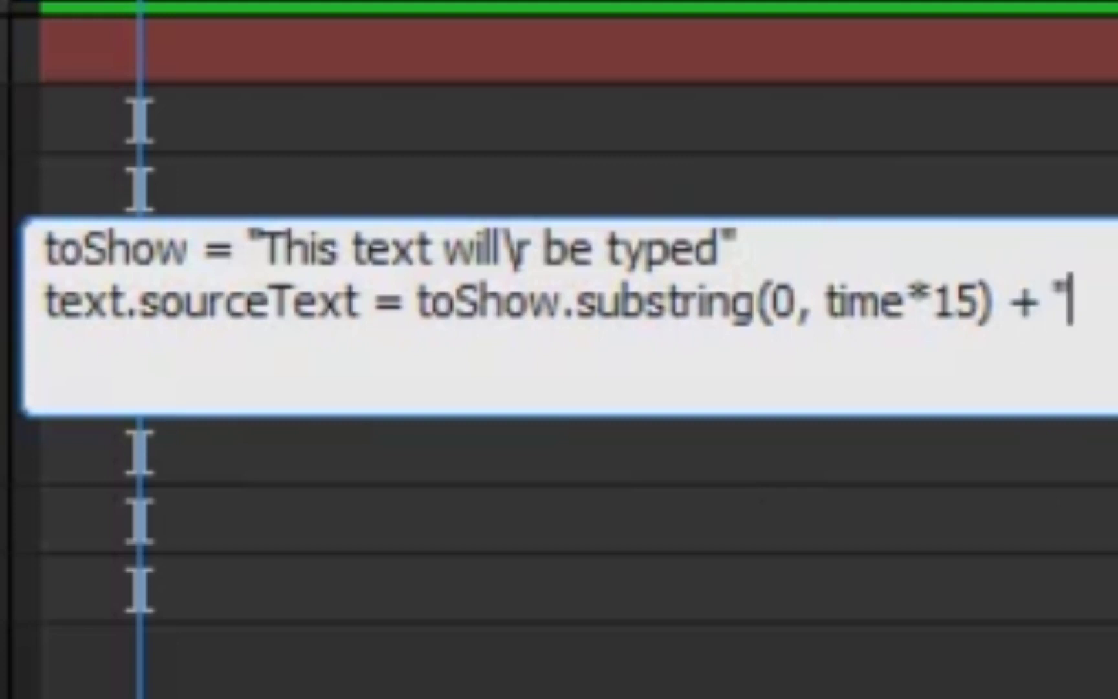
text(|")
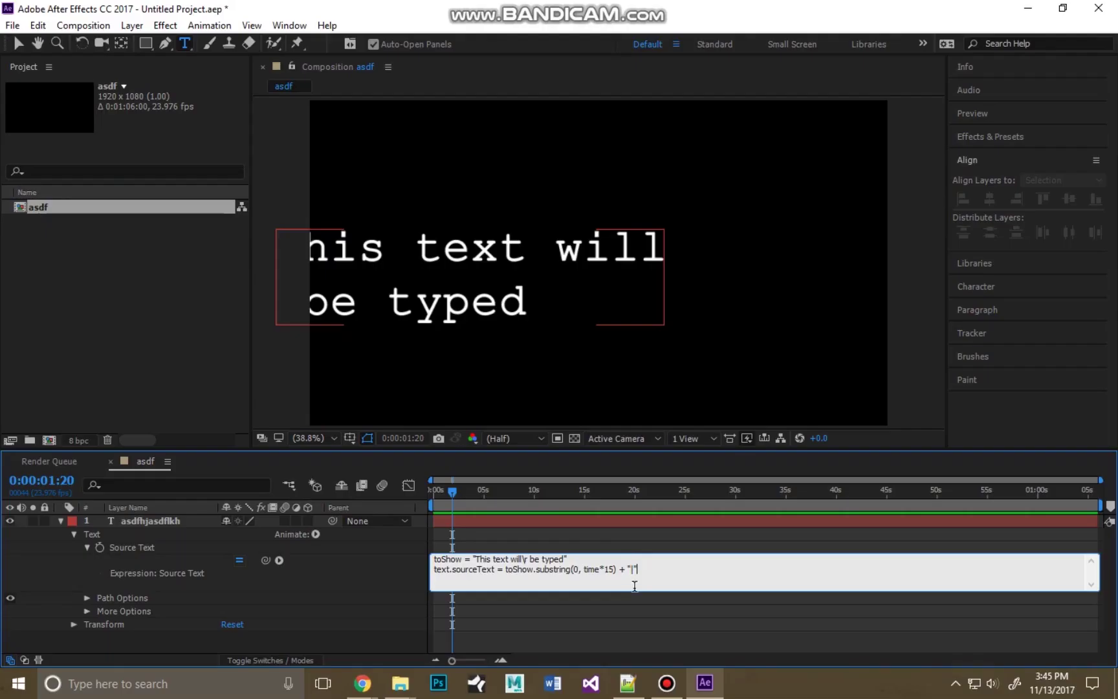
click(635, 547)
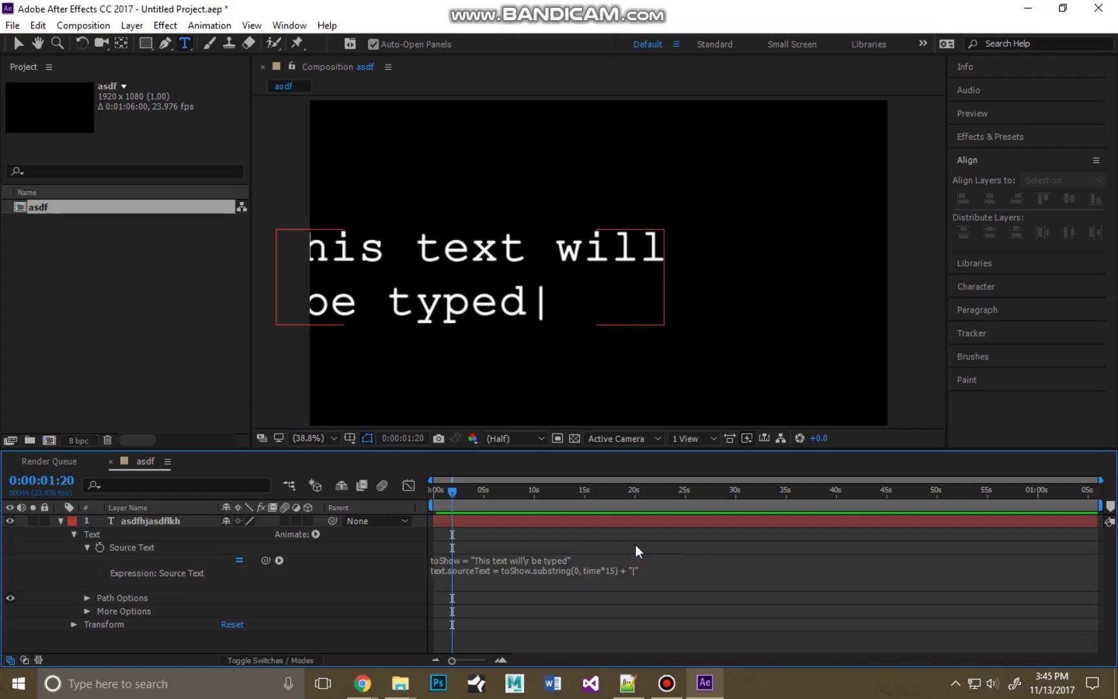
click(434, 490)
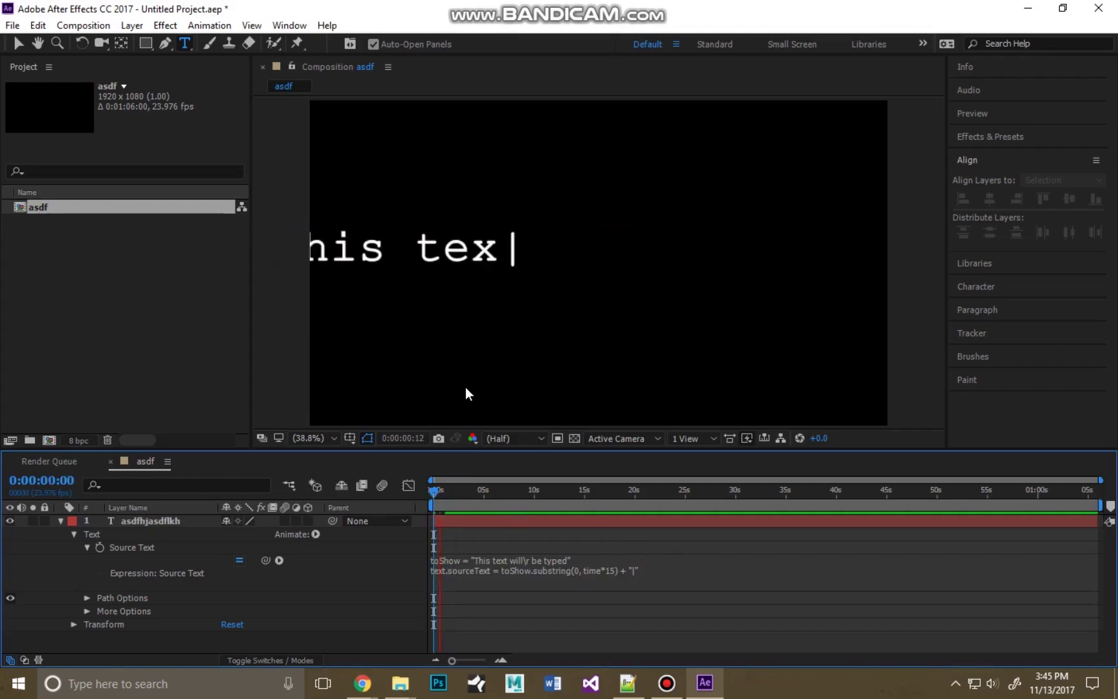